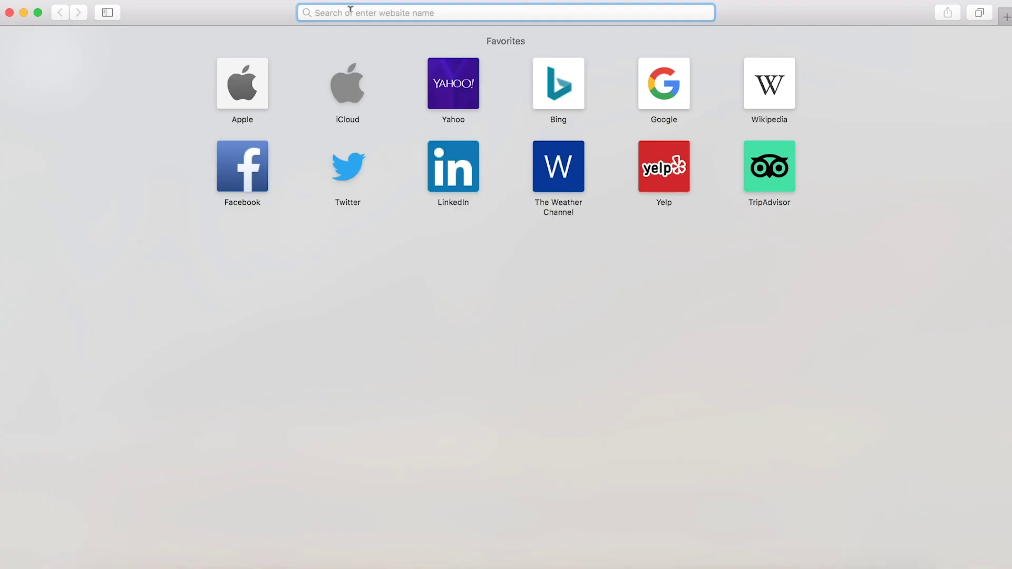
- Load handbrake.fr in Safari and follow the Downloads link in the site navigation
{"action": "type", "text": "handbrake"}
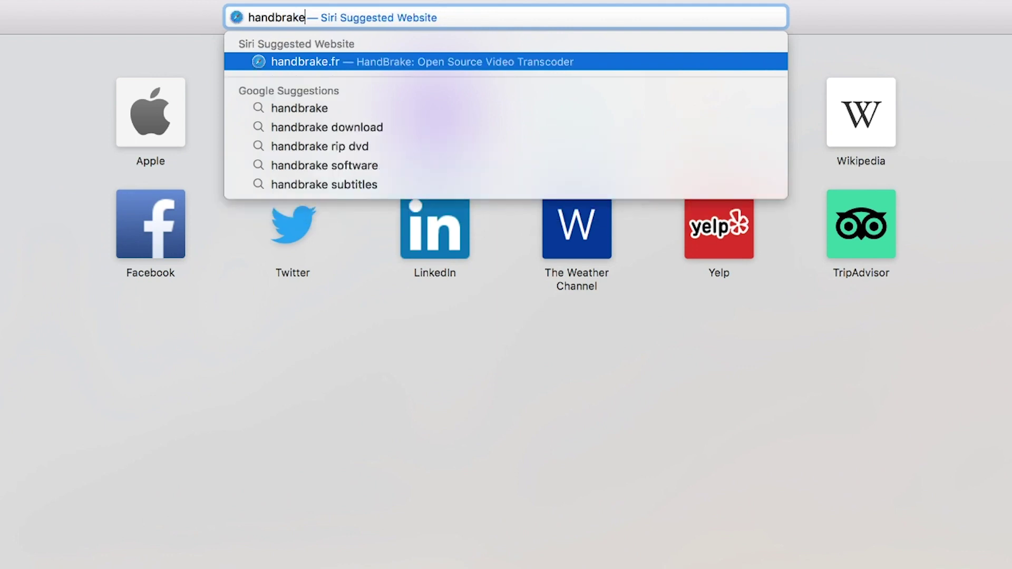
{"action": "type", "text": ".fr"}
{"action": "key", "text": "Return"}
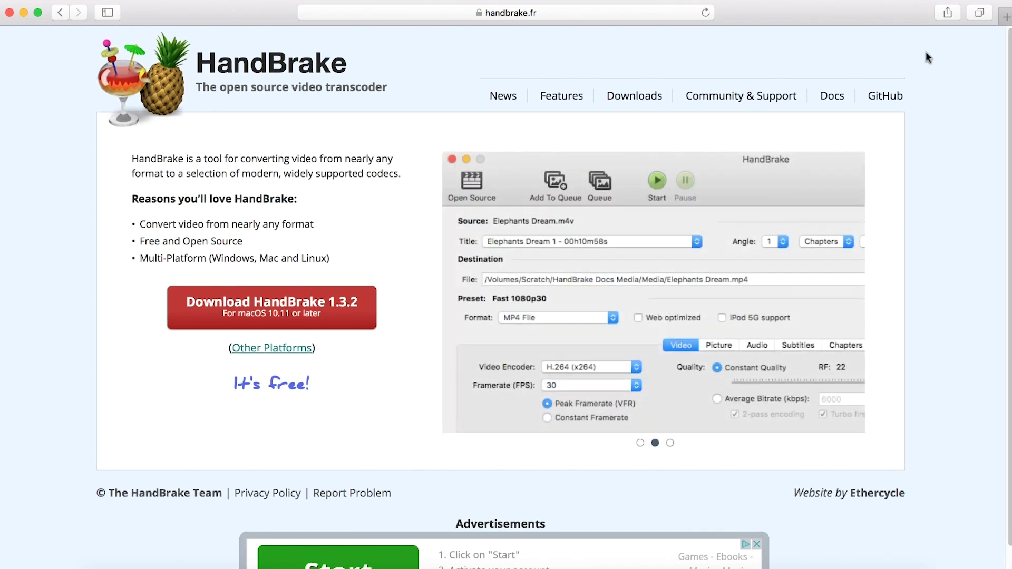
{"action": "scroll", "coordinate": [849, 188], "scroll_direction": "down", "scroll_amount": 1}
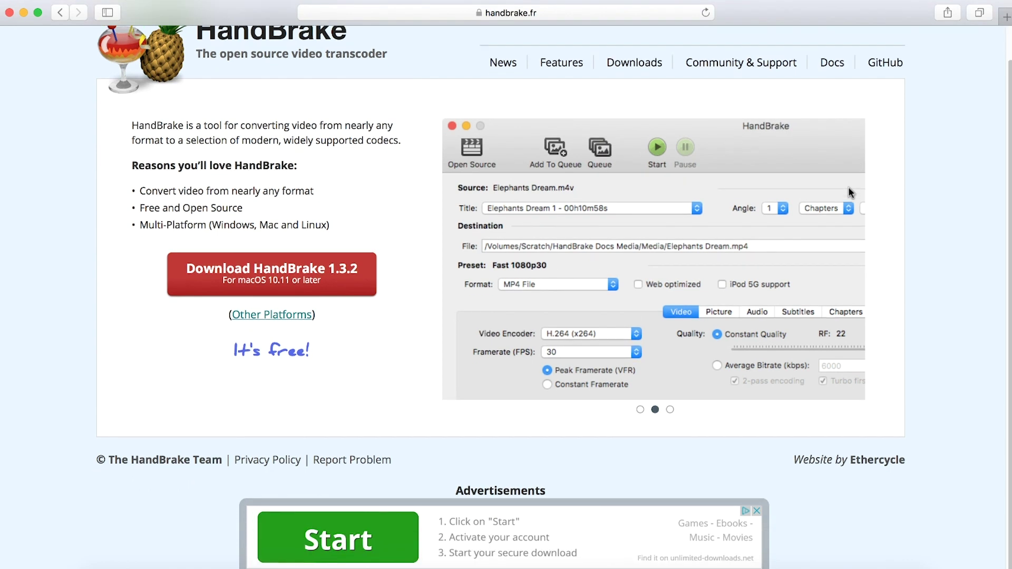
{"action": "scroll", "coordinate": [850, 193], "scroll_direction": "up", "scroll_amount": 1}
{"action": "left_click", "coordinate": [632, 95]}
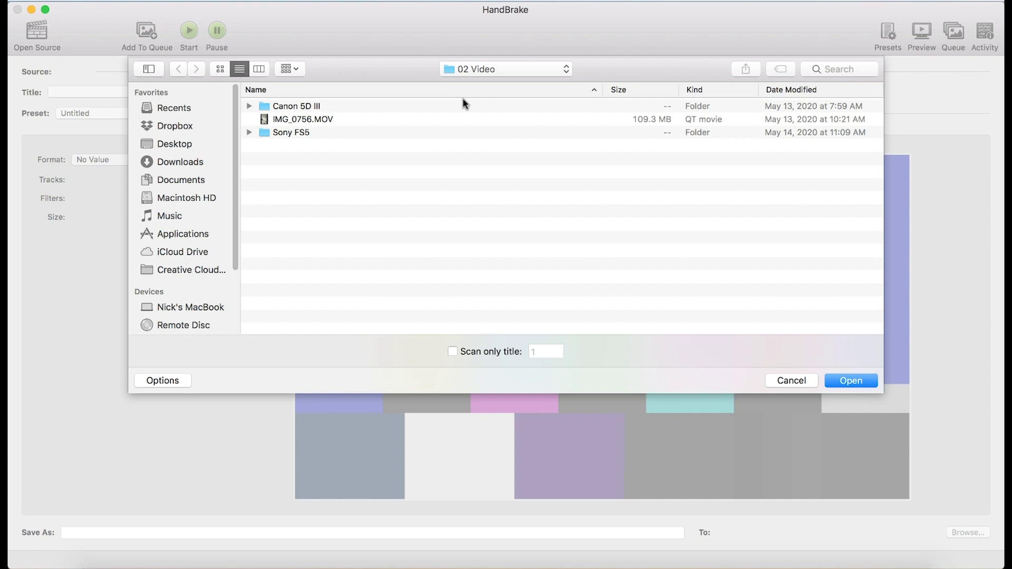
- Dismiss the source sheet and open 0D3A1085.MOV from the Canon 5D III folder as the source
{"action": "left_click", "coordinate": [791, 381]}
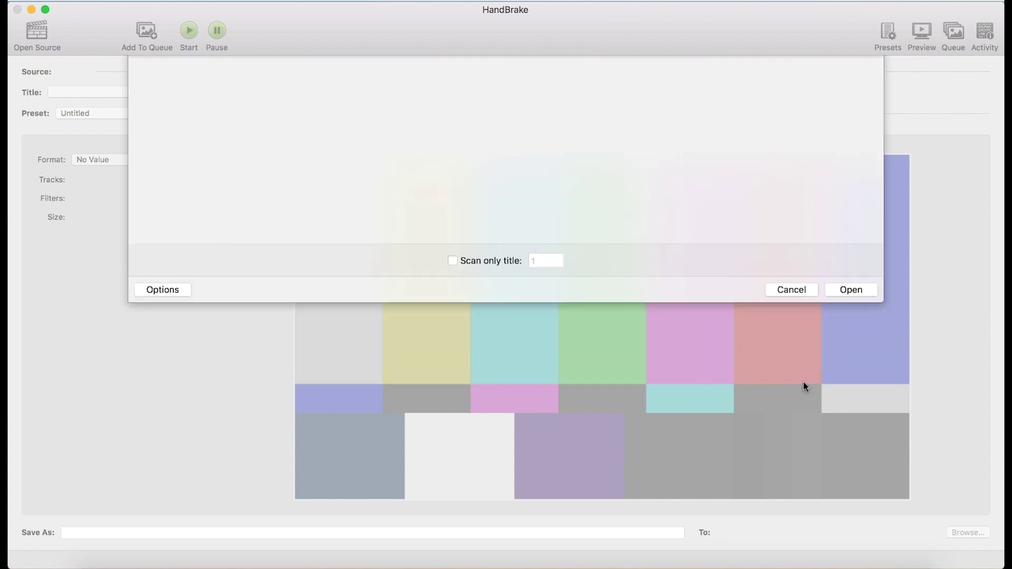
{"action": "left_click", "coordinate": [38, 34]}
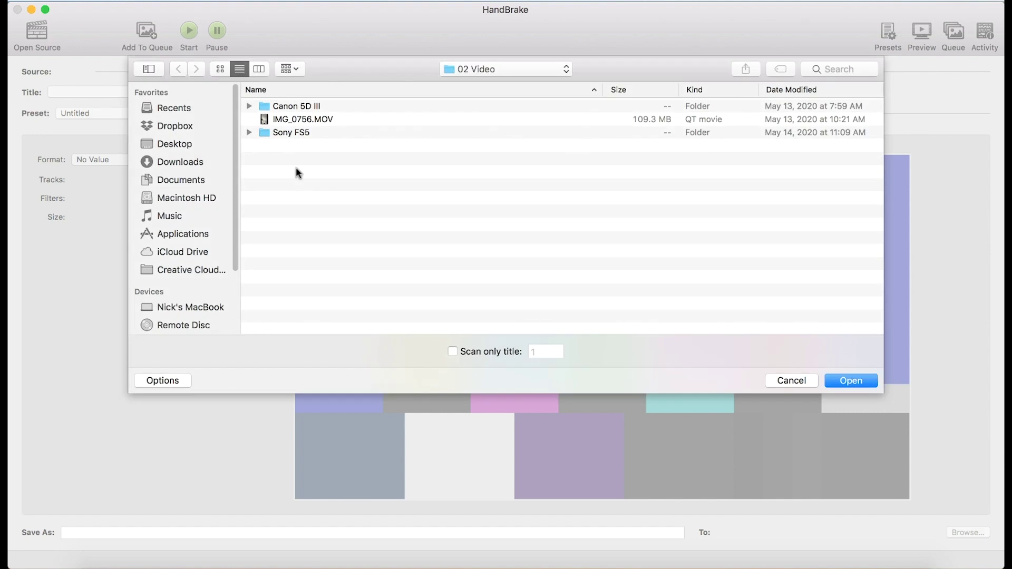
{"action": "left_click", "coordinate": [249, 106]}
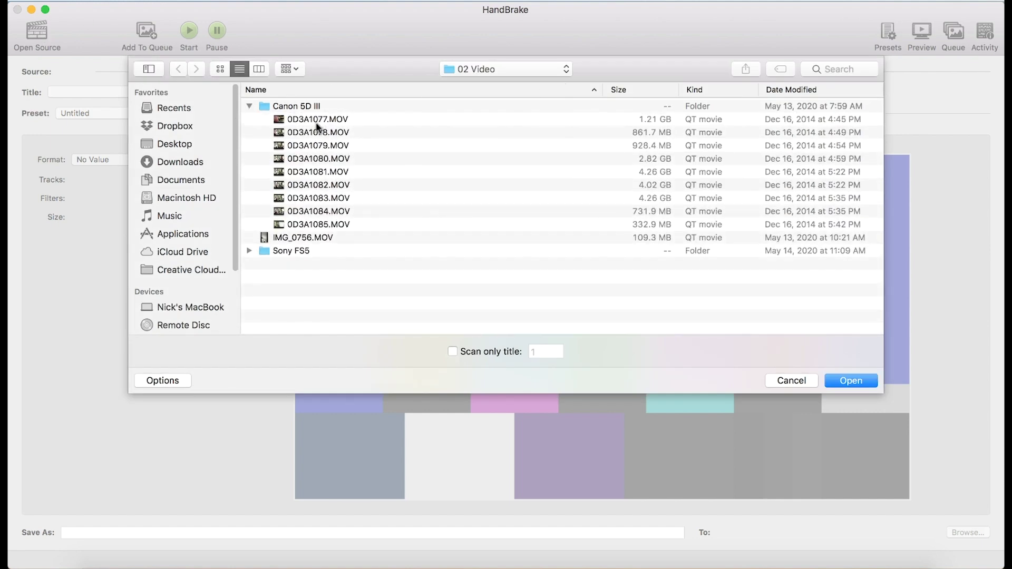
{"action": "left_click", "coordinate": [310, 225]}
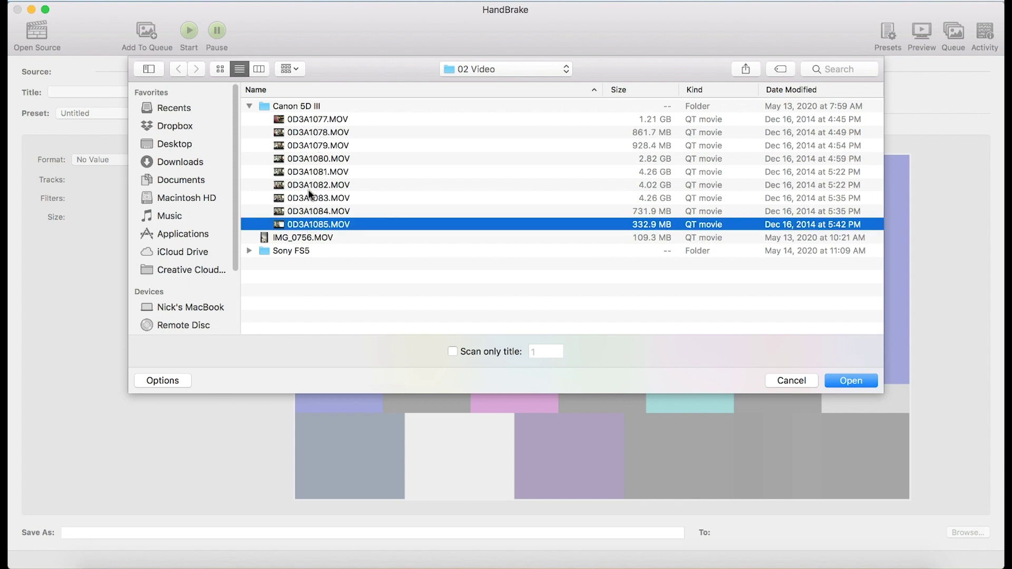
{"action": "left_click", "coordinate": [852, 382]}
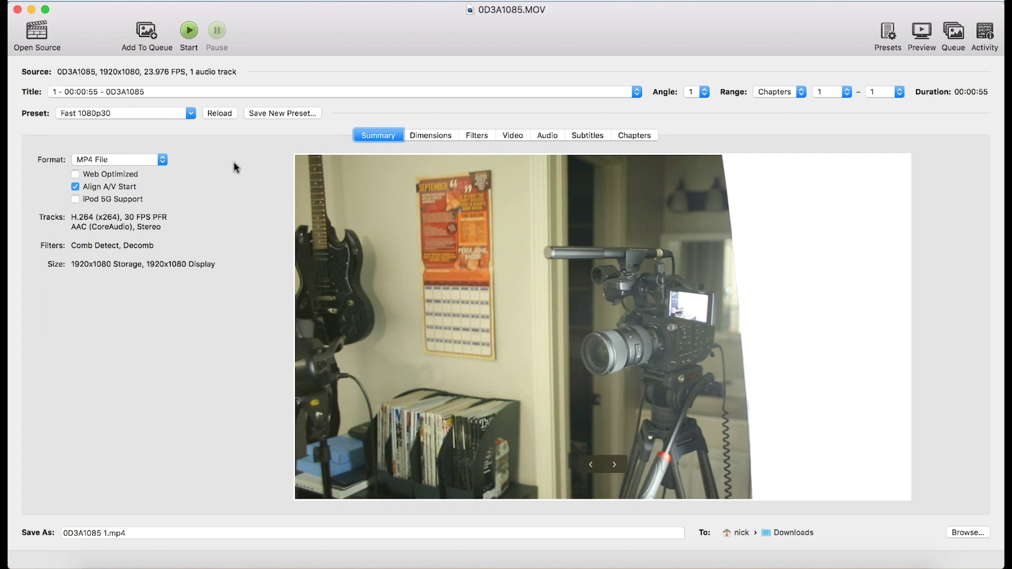
{"action": "left_click", "coordinate": [150, 115]}
{"action": "mouse_move", "coordinate": [148, 128]}
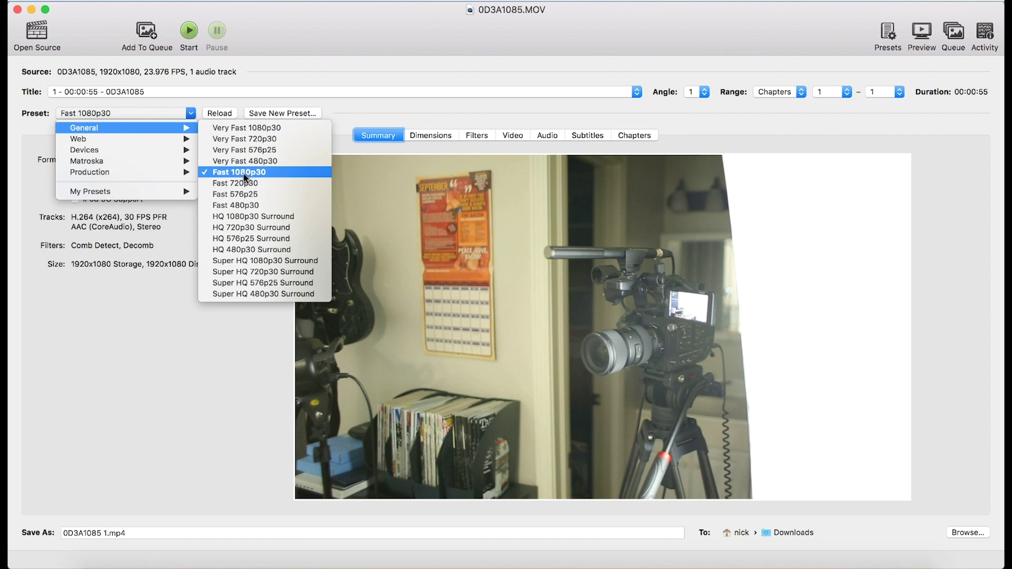
{"action": "left_click", "coordinate": [244, 174]}
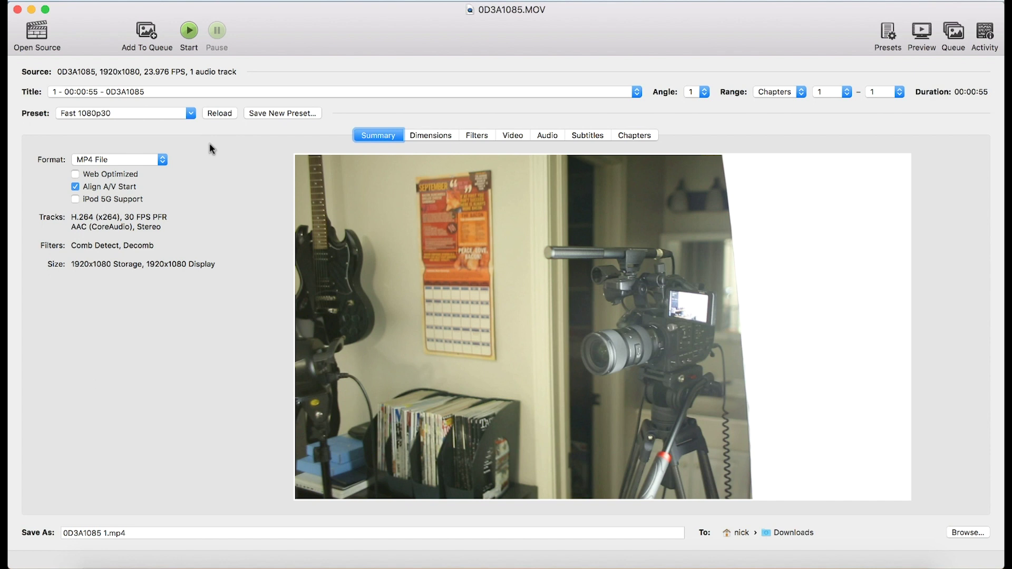
{"action": "left_click", "coordinate": [432, 138]}
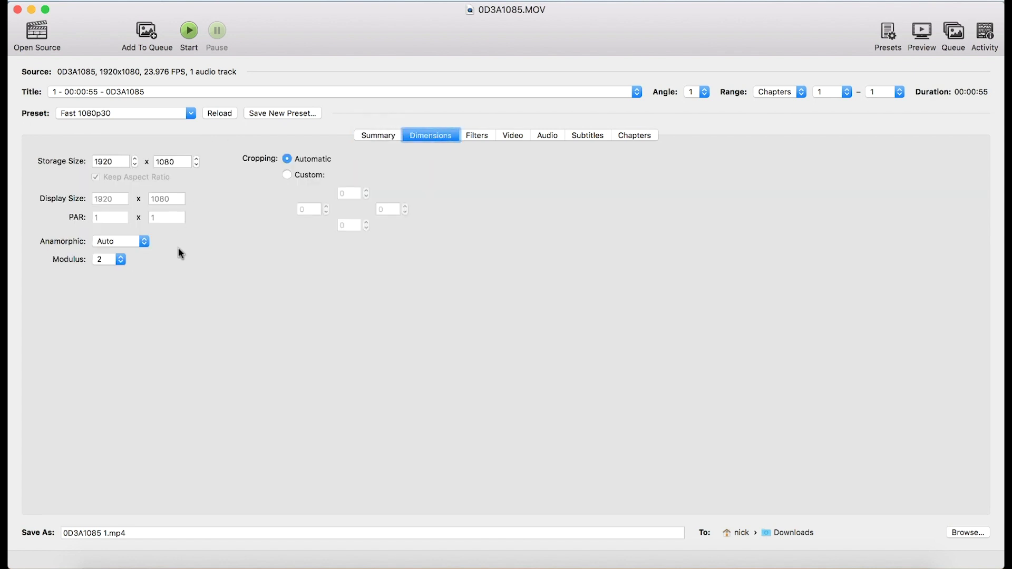
- Step the storage width down, then enter a width of 1920
{"action": "mouse_move", "coordinate": [148, 236]}
{"action": "left_click", "coordinate": [135, 164]}
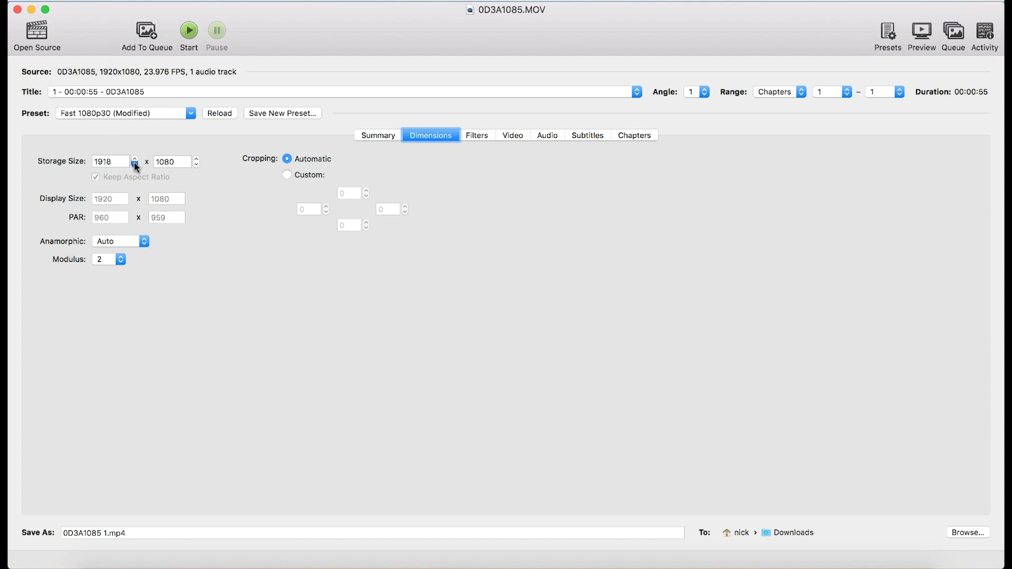
{"action": "left_click", "coordinate": [135, 164]}
{"action": "left_click", "coordinate": [135, 164]}
{"action": "left_click", "coordinate": [135, 164]}
{"action": "left_click", "coordinate": [135, 165]}
{"action": "left_click", "coordinate": [135, 165]}
{"action": "left_click", "coordinate": [135, 165]}
{"action": "key", "text": "Tab"}
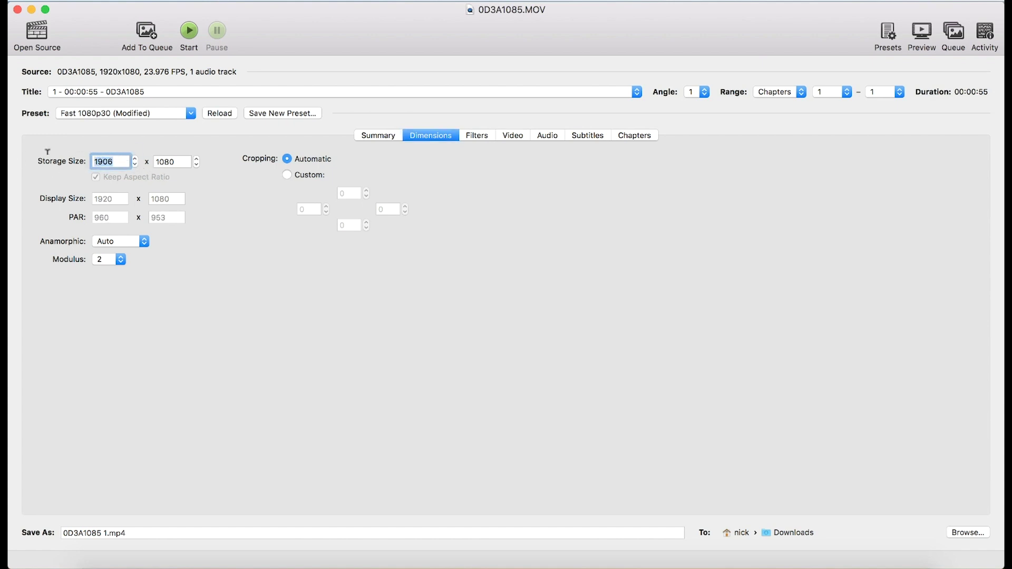
{"action": "type", "text": "1920"}
{"action": "key", "text": "Tab"}
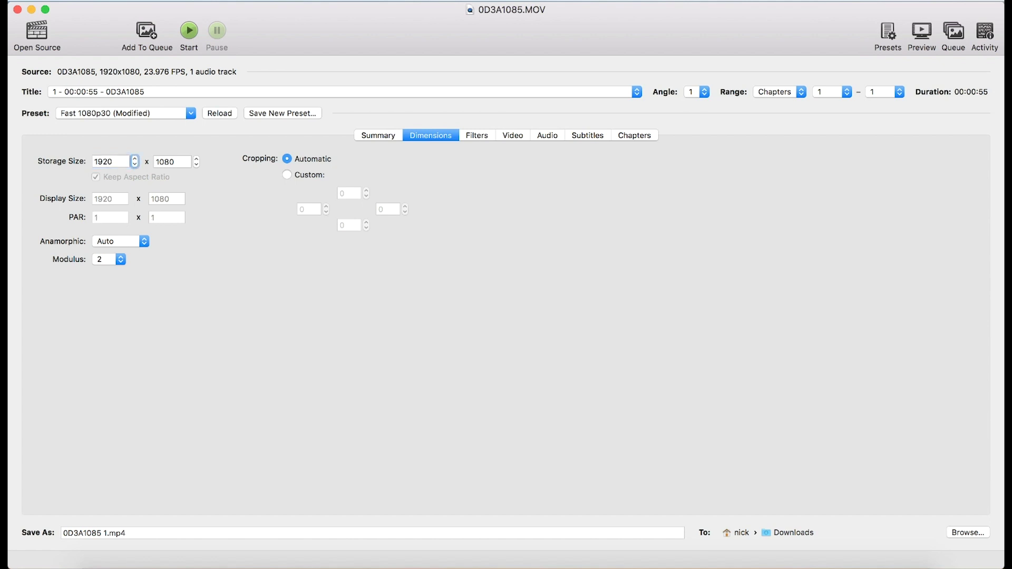
- Set the Anamorphic mode to Off
{"action": "left_click", "coordinate": [123, 241]}
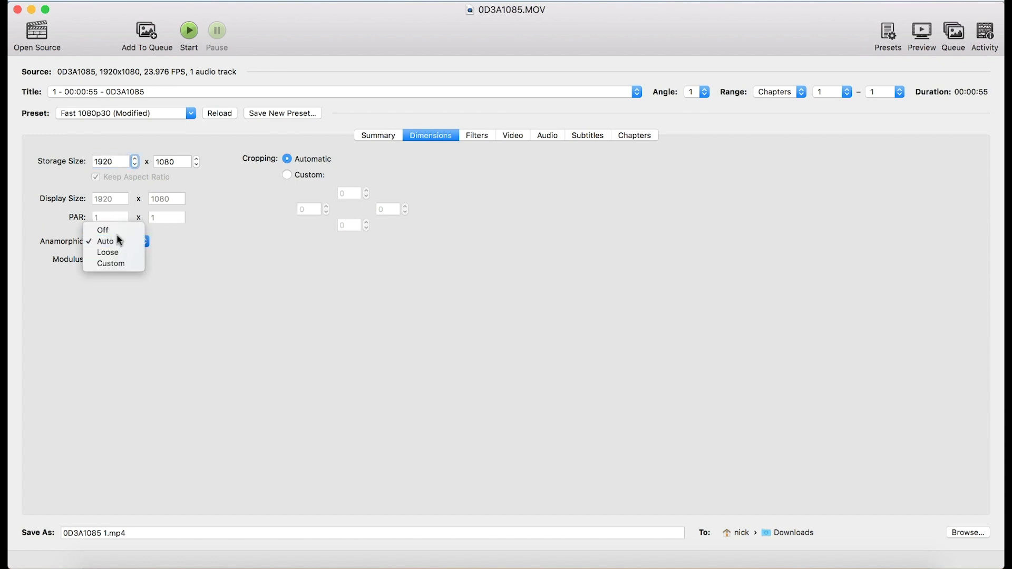
{"action": "left_click", "coordinate": [117, 241]}
{"action": "left_click", "coordinate": [115, 238]}
{"action": "left_click", "coordinate": [116, 229]}
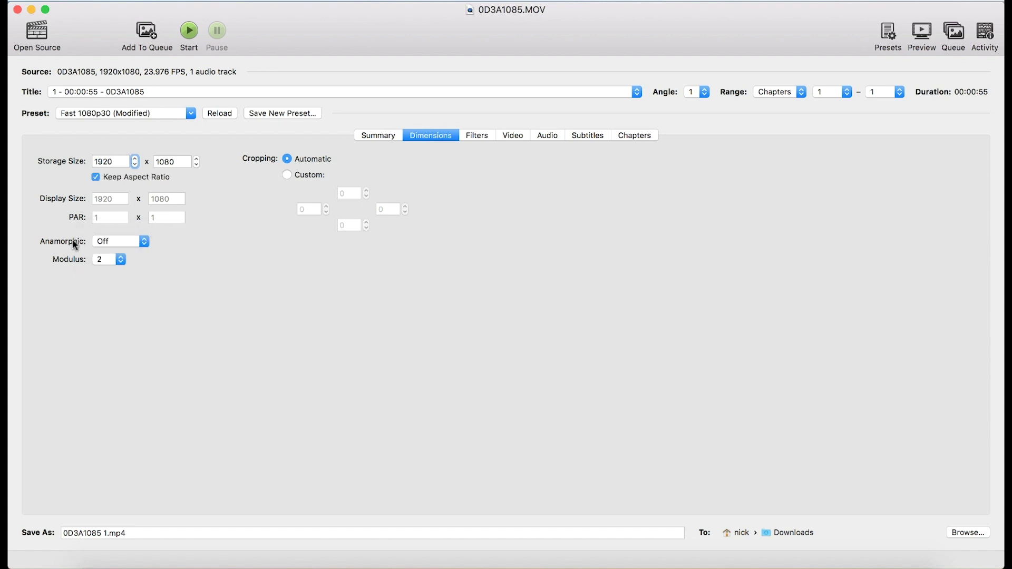
- Try the storage steppers and a 1280 x 720 size, then restore 1920 x 1080
{"action": "left_click", "coordinate": [135, 165]}
{"action": "left_click", "coordinate": [135, 165]}
{"action": "left_click", "coordinate": [134, 165]}
{"action": "left_click", "coordinate": [135, 159]}
{"action": "left_click", "coordinate": [135, 159]}
{"action": "left_click", "coordinate": [134, 159]}
{"action": "double_click", "coordinate": [127, 158]}
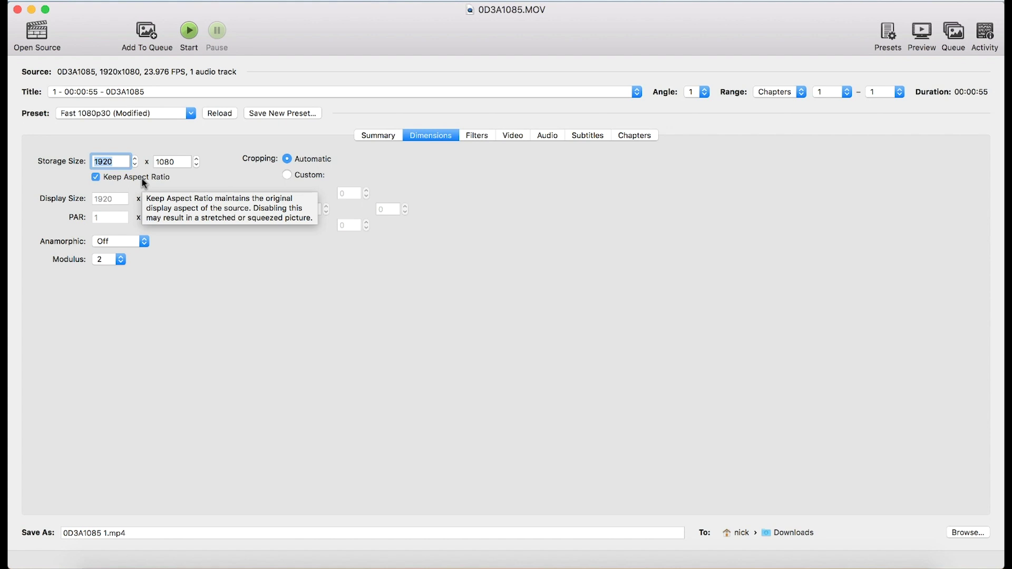
{"action": "type", "text": "1280"}
{"action": "key", "text": "Tab"}
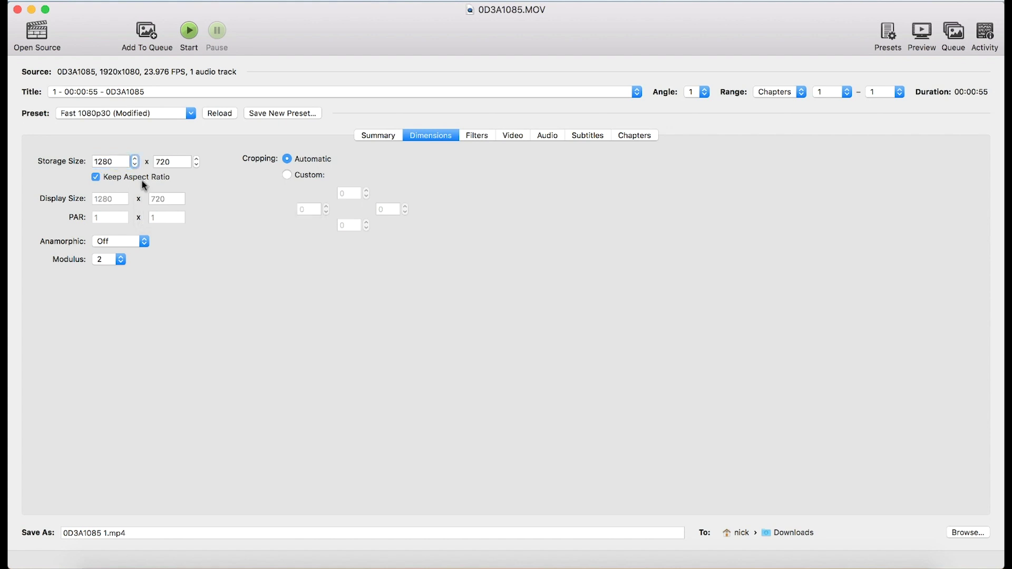
{"action": "left_click_drag", "start_coordinate": [117, 161], "coordinate": [48, 162]}
{"action": "type", "text": "1920"}
{"action": "key", "text": "Tab"}
- Keep the H.264 (x264) encoder and set framerate to Same as source with Constant Framerate
{"action": "left_click", "coordinate": [513, 136]}
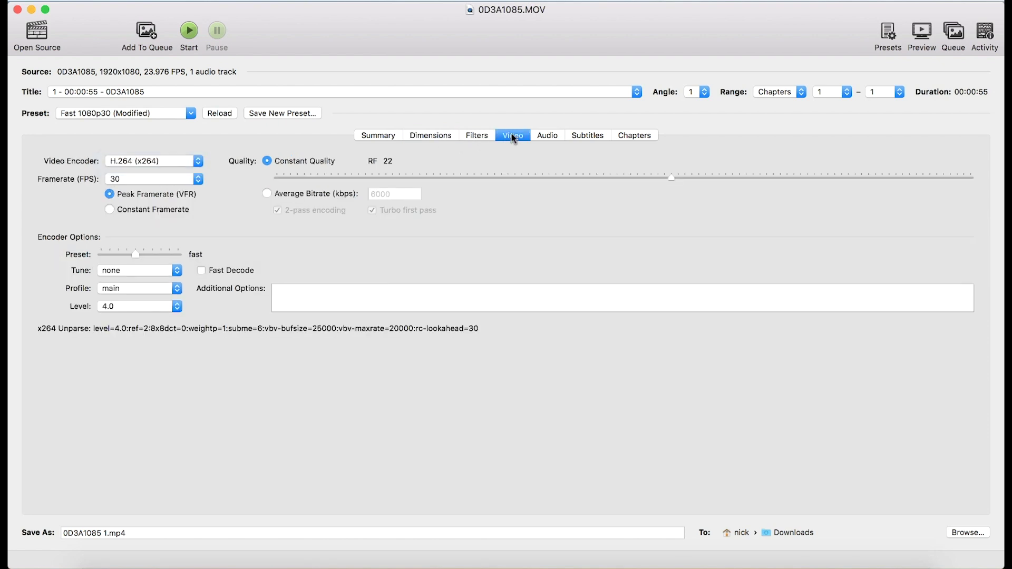
{"action": "left_click", "coordinate": [193, 165]}
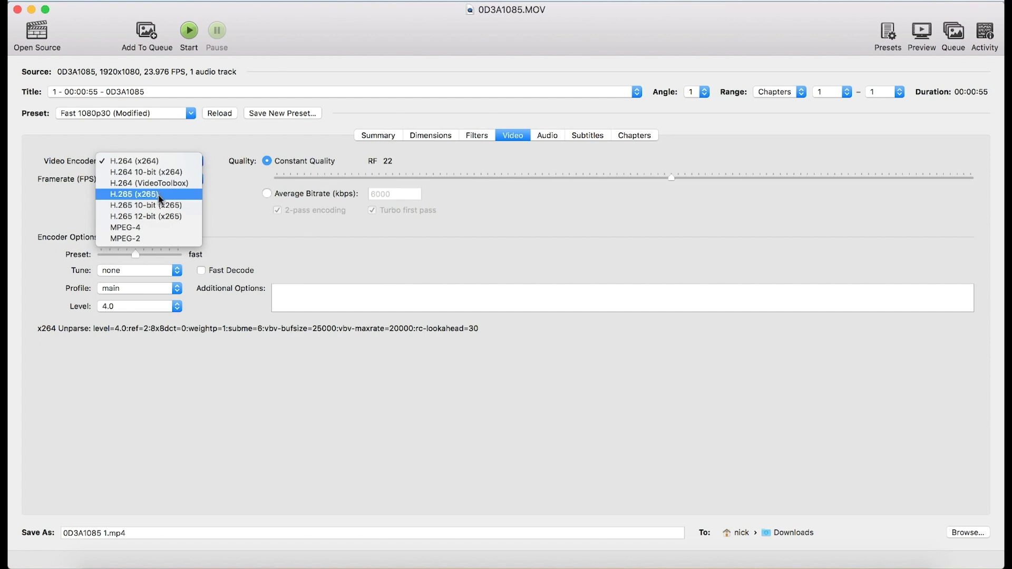
{"action": "left_click", "coordinate": [158, 165]}
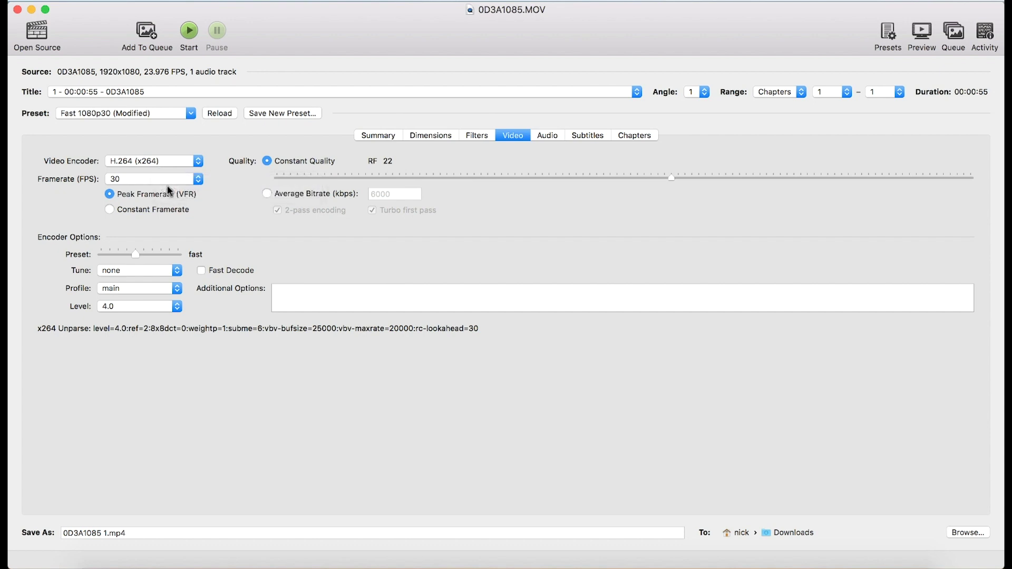
{"action": "left_click", "coordinate": [167, 182]}
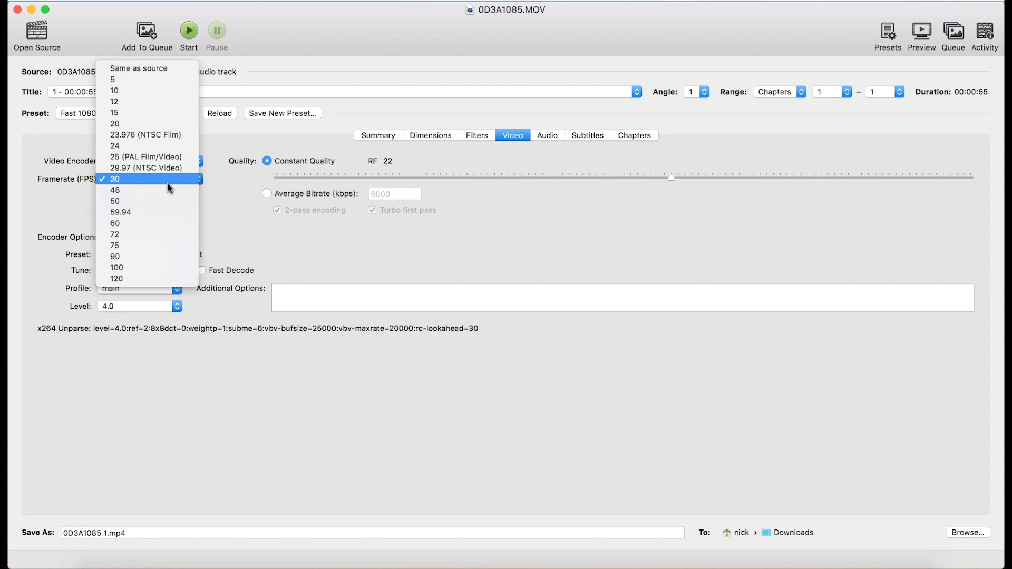
{"action": "left_click", "coordinate": [166, 75]}
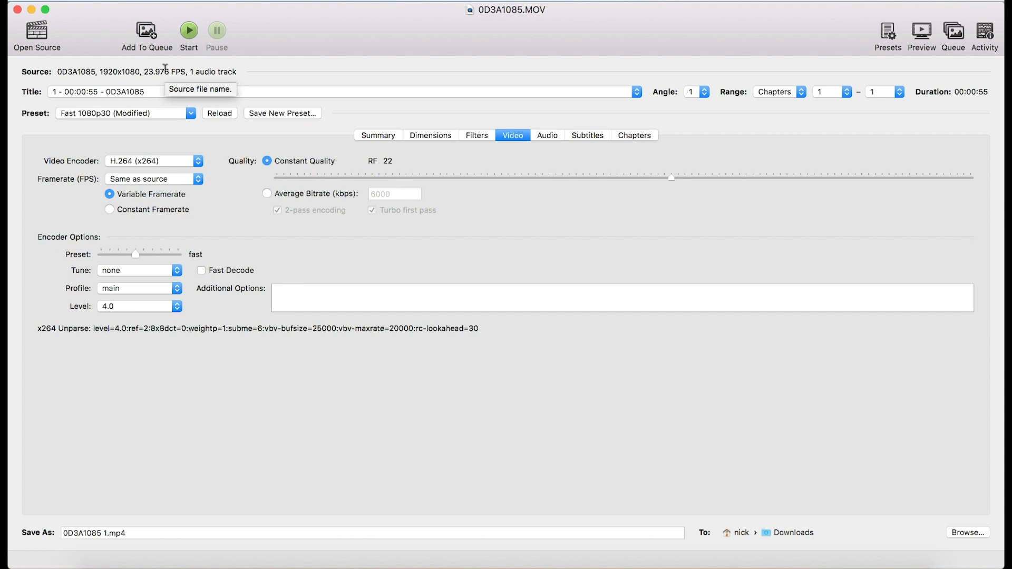
{"action": "left_click", "coordinate": [109, 209]}
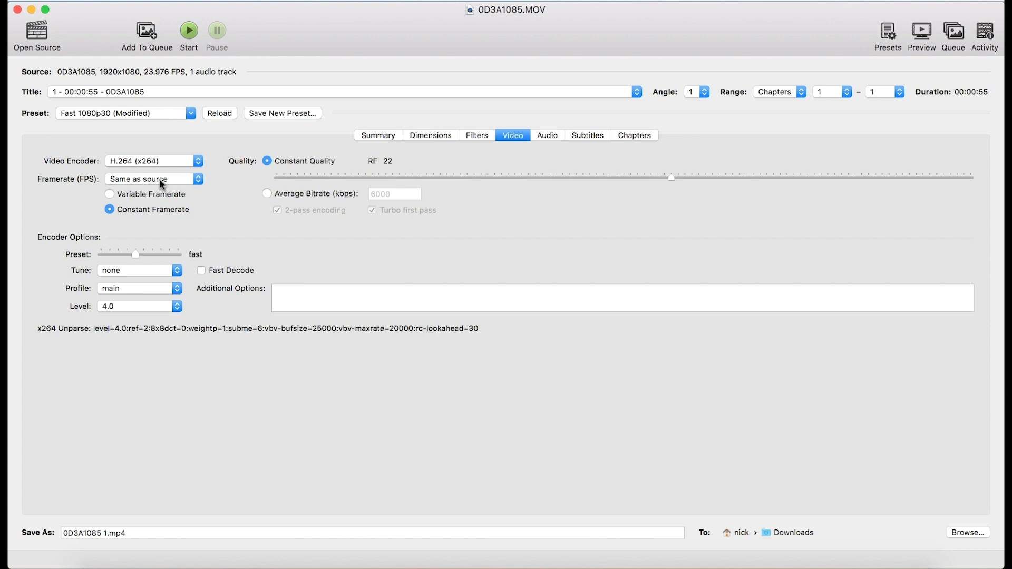
- Use Average Bitrate at 10000 kbps, disable 2-pass encoding, and set the profile to high
{"action": "left_click", "coordinate": [267, 193]}
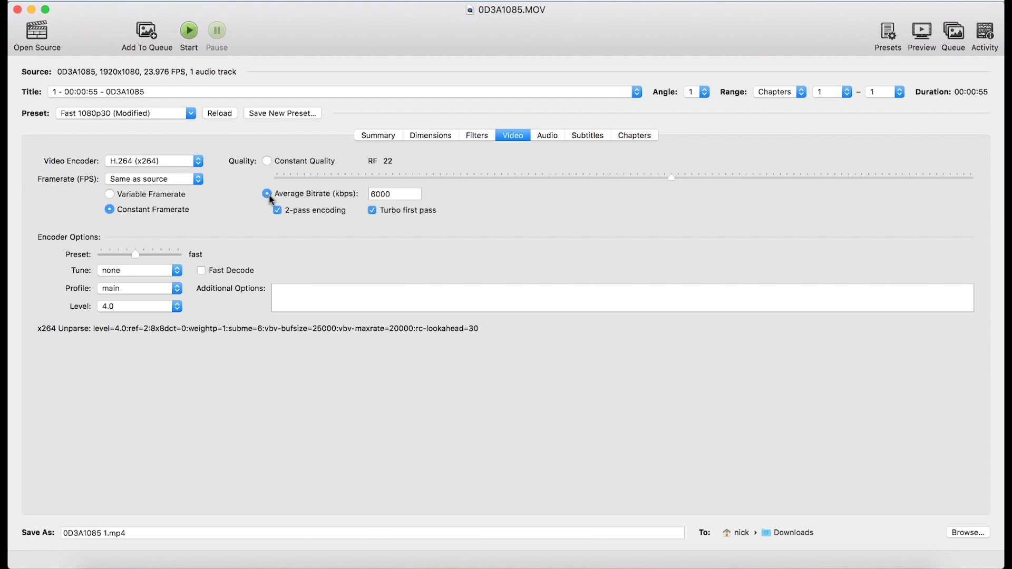
{"action": "left_click", "coordinate": [403, 195]}
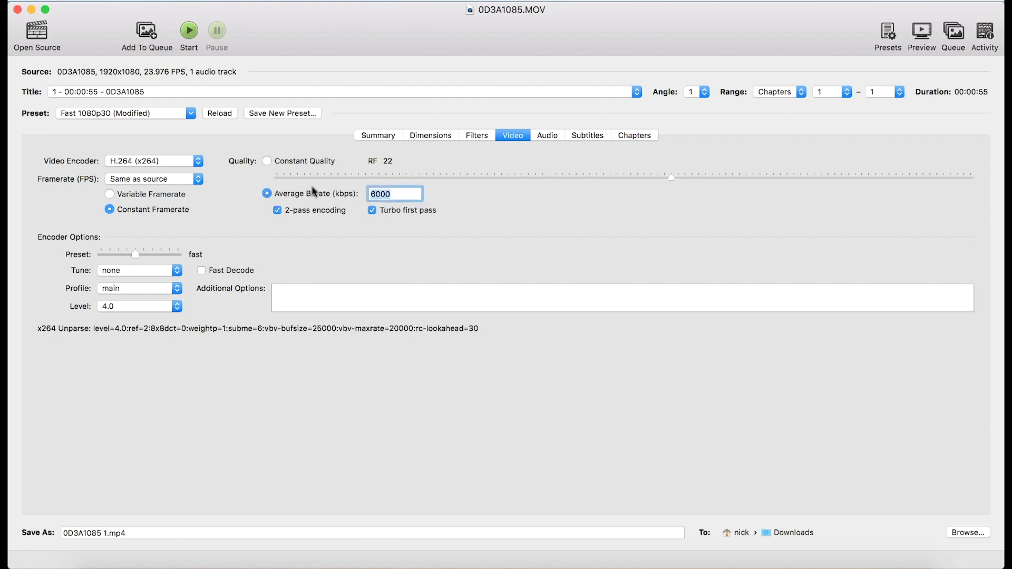
{"action": "type", "text": "10000"}
{"action": "left_click", "coordinate": [267, 194]}
{"action": "left_click", "coordinate": [279, 210]}
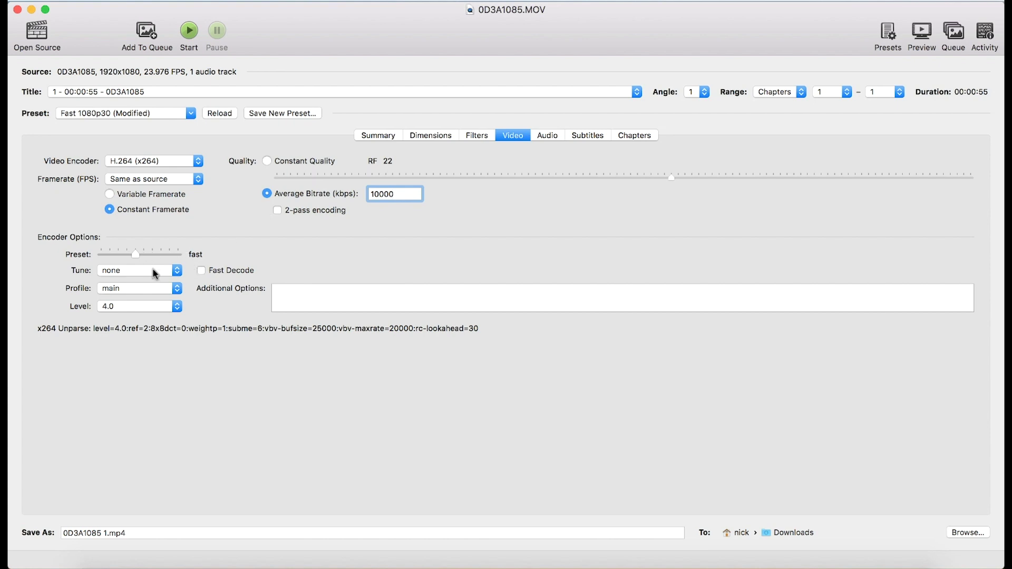
{"action": "left_click", "coordinate": [153, 290]}
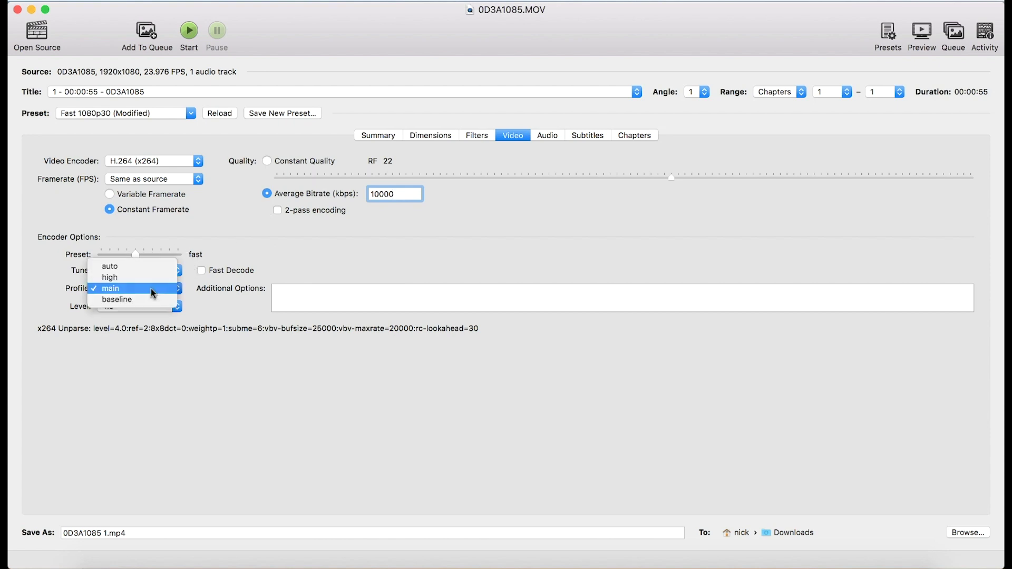
{"action": "left_click", "coordinate": [152, 277]}
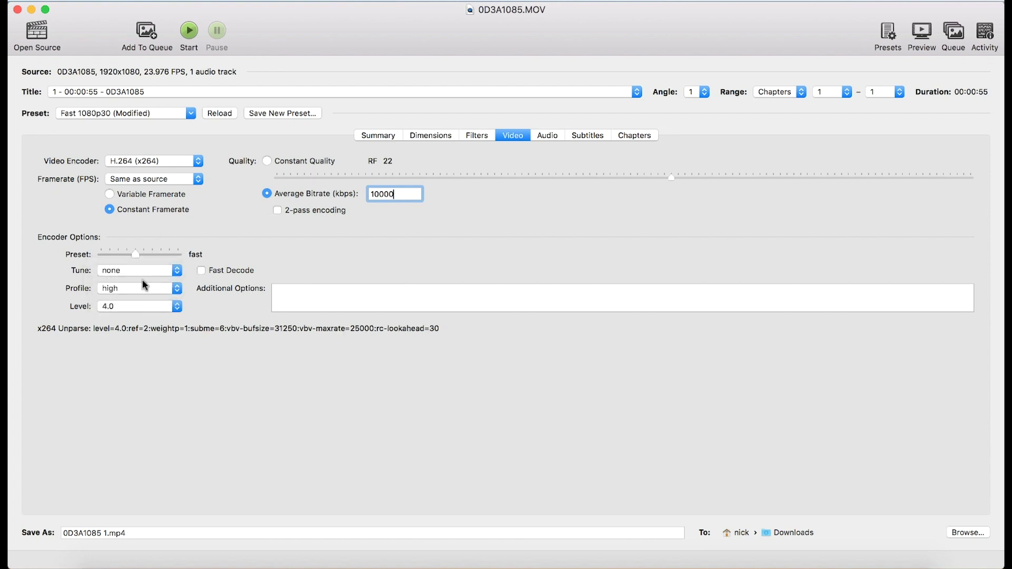
{"action": "left_click", "coordinate": [548, 137]}
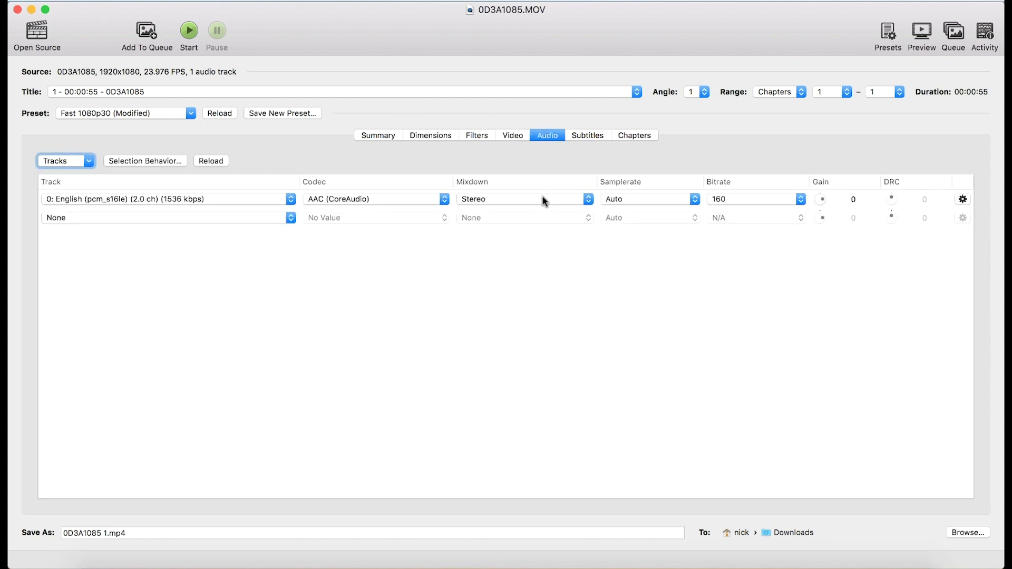
- Set the audio track's Samplerate to 48 and Bitrate to 320
{"action": "left_click", "coordinate": [667, 202]}
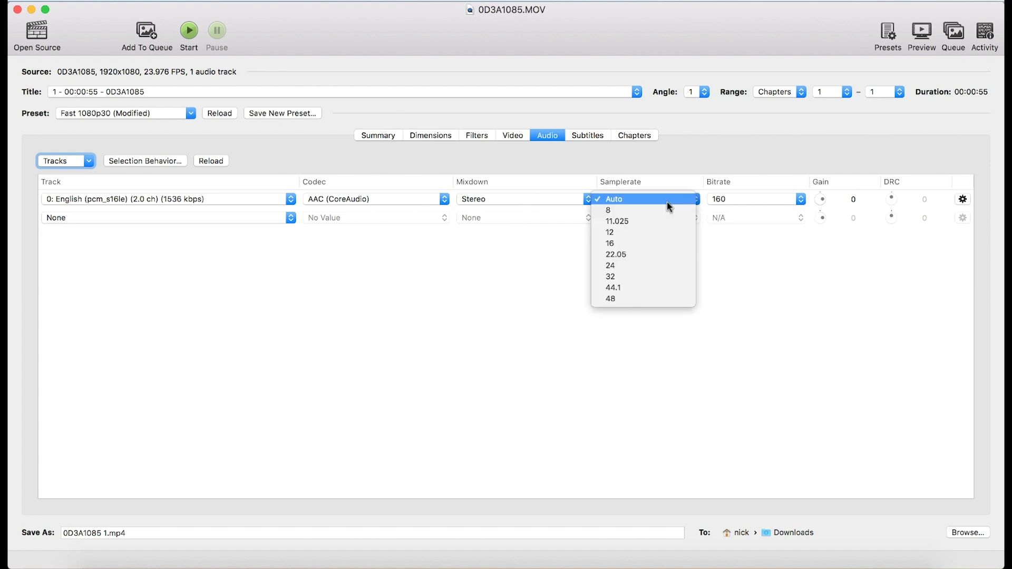
{"action": "left_click", "coordinate": [653, 297]}
{"action": "left_click", "coordinate": [748, 202]}
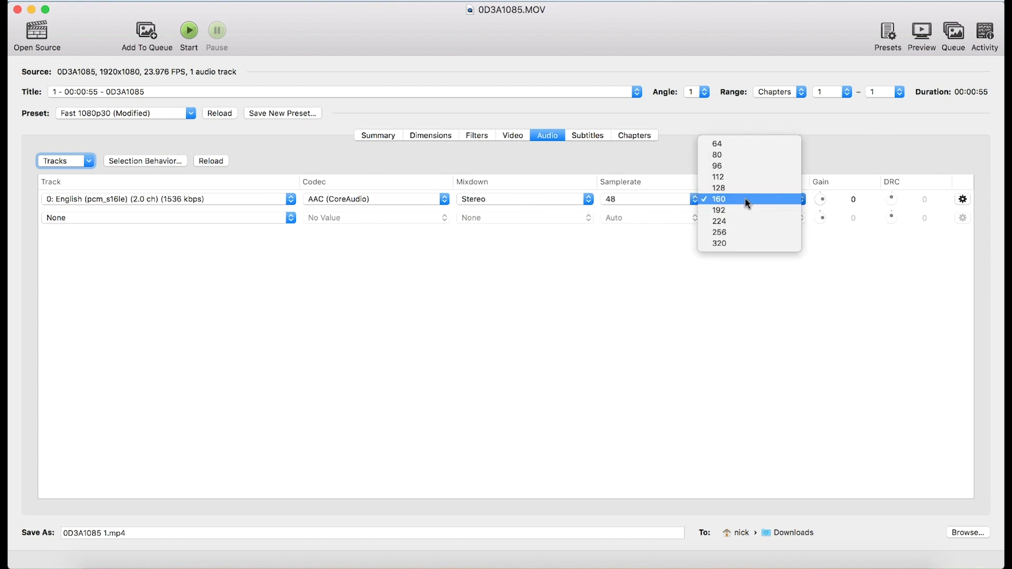
{"action": "left_click", "coordinate": [739, 245]}
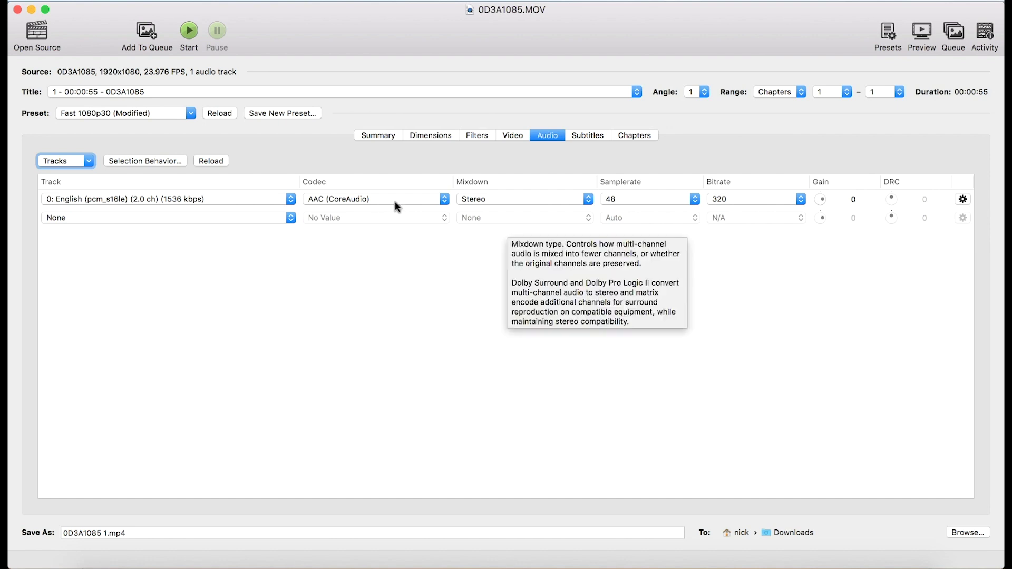
{"action": "left_click", "coordinate": [357, 138]}
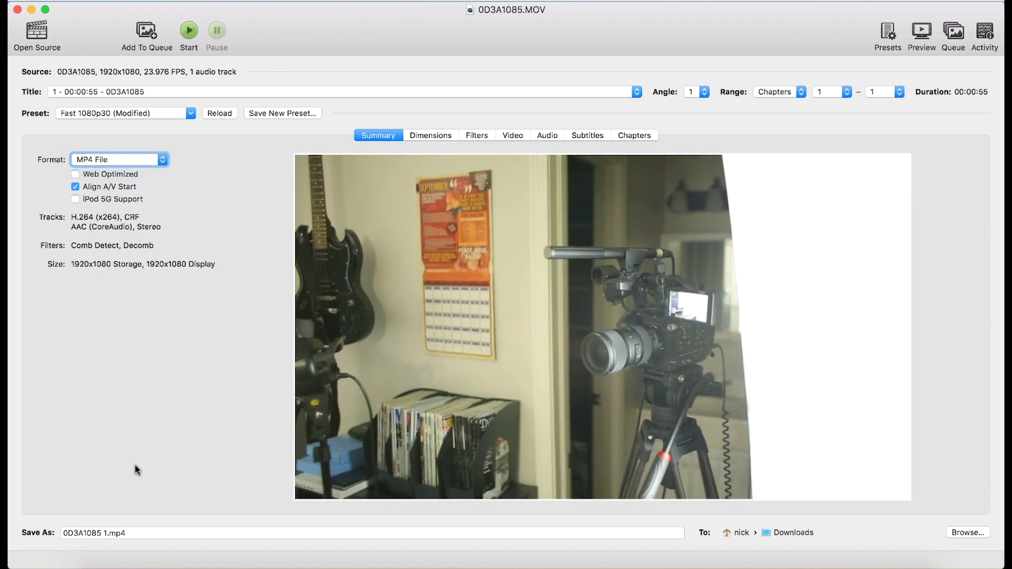
- Change the Save As name from '0D3A1085 1.mp4' to '0D3A1085_compressed.mp4'
{"action": "left_click", "coordinate": [105, 532]}
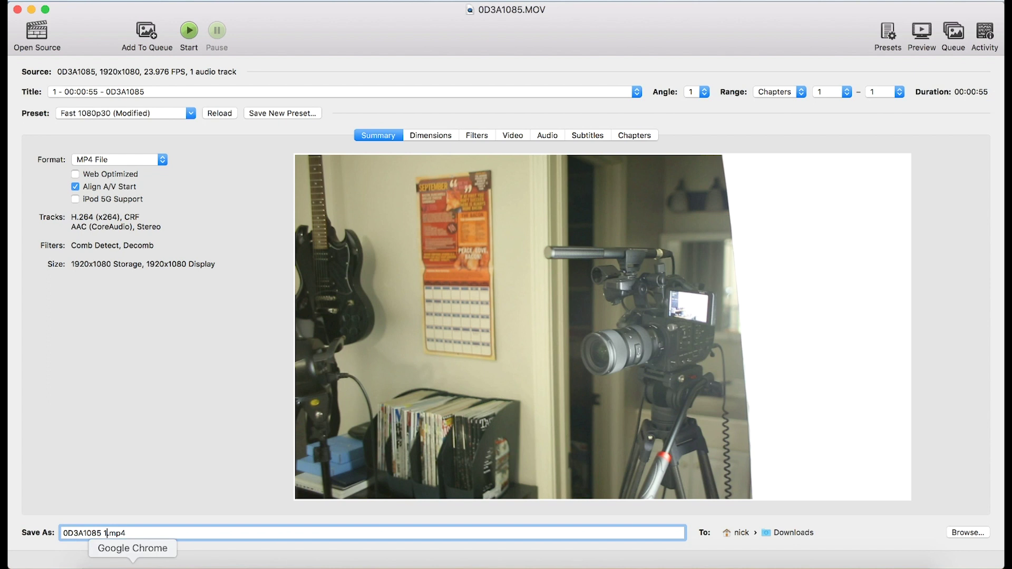
{"action": "key", "text": "BackSpace"}
{"action": "key", "text": "BackSpace"}
{"action": "type", "text": "compressed"}
{"action": "left_click", "coordinate": [104, 532]}
{"action": "key", "text": "BackSpace"}
{"action": "type", "text": "_"}
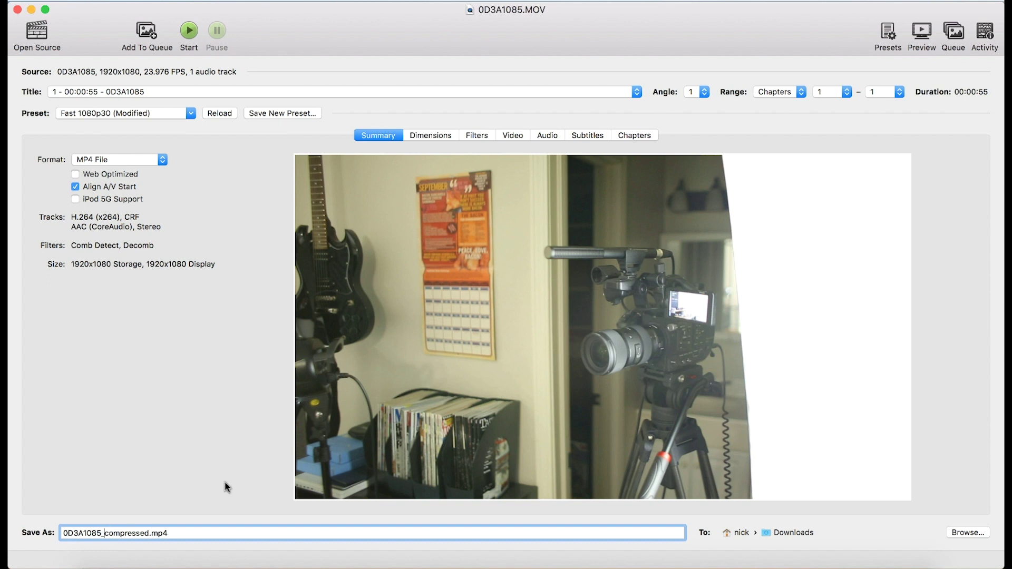
{"action": "left_click", "coordinate": [964, 533]}
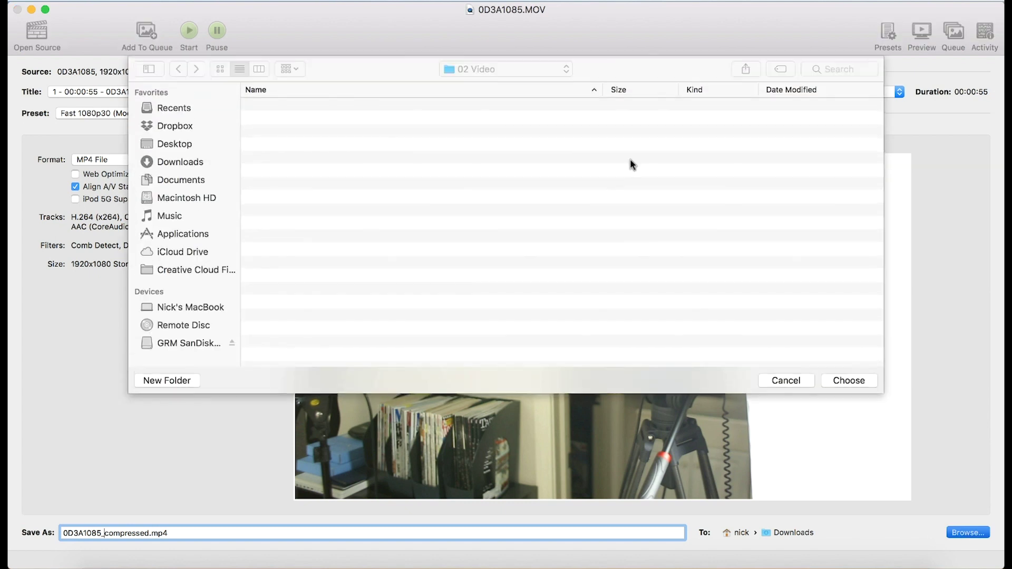
- Choose Dropbox > 4. Glacier Rock > backups as the destination folder
{"action": "left_click", "coordinate": [868, 379]}
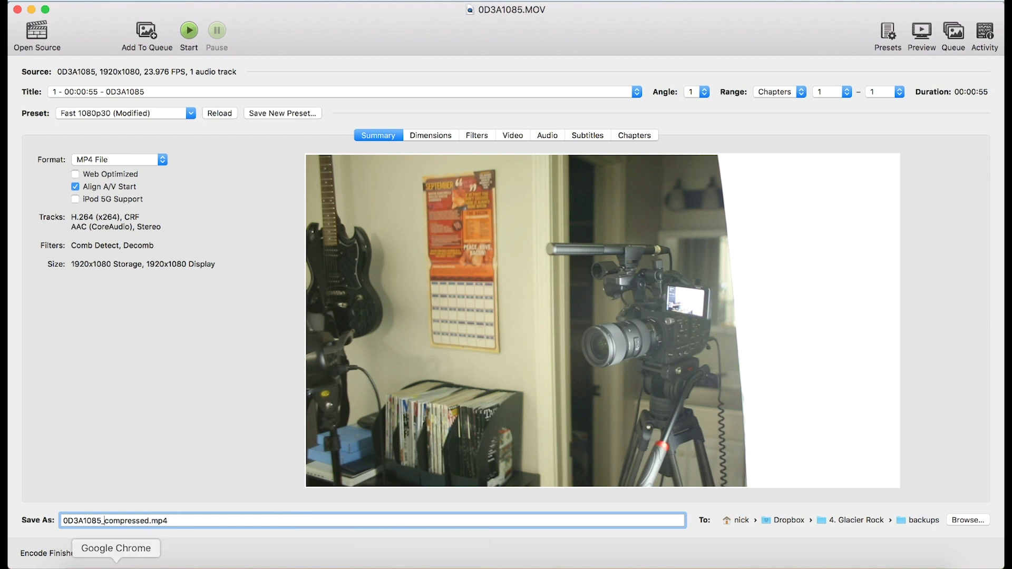
- Save the current settings as a new preset named 'Compress for backup'
{"action": "left_click", "coordinate": [287, 115]}
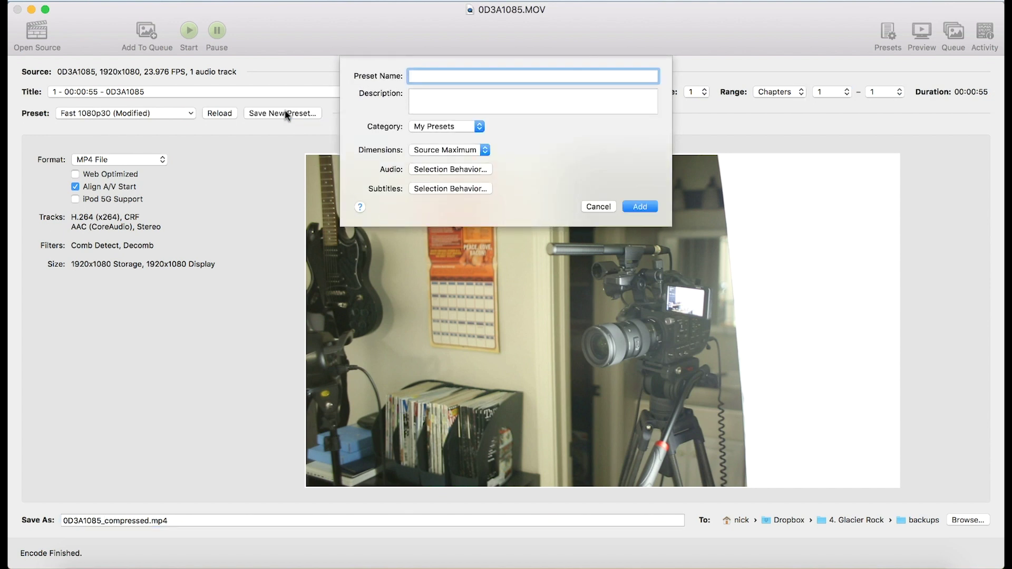
{"action": "type", "text": "Nick_Ba"}
{"action": "key", "text": "BackSpace"}
{"action": "key", "text": "BackSpace"}
{"action": "type", "text": "Compress for backup"}
{"action": "left_click", "coordinate": [631, 207]}
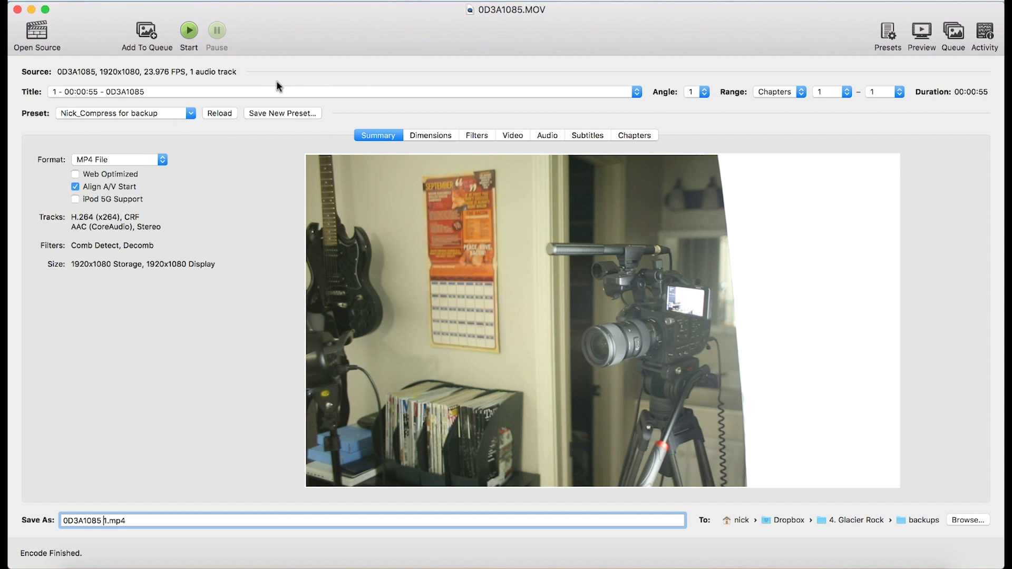
- Confirm the preset is listed under My Presets, then switch to the Finder window
{"action": "left_click", "coordinate": [190, 113]}
{"action": "mouse_move", "coordinate": [159, 193]}
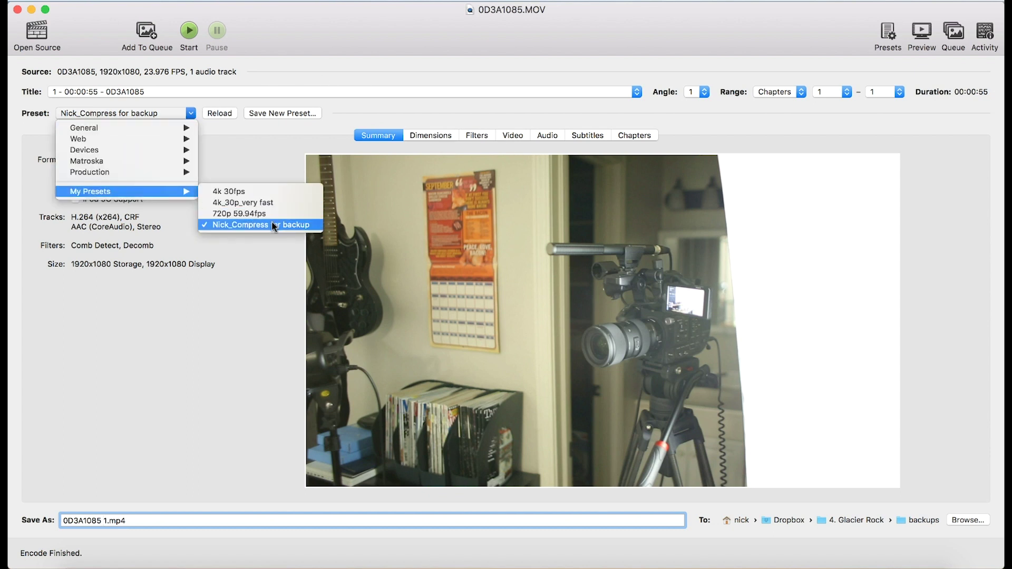
{"action": "left_click", "coordinate": [254, 305]}
{"action": "key", "text": "super+Tab"}
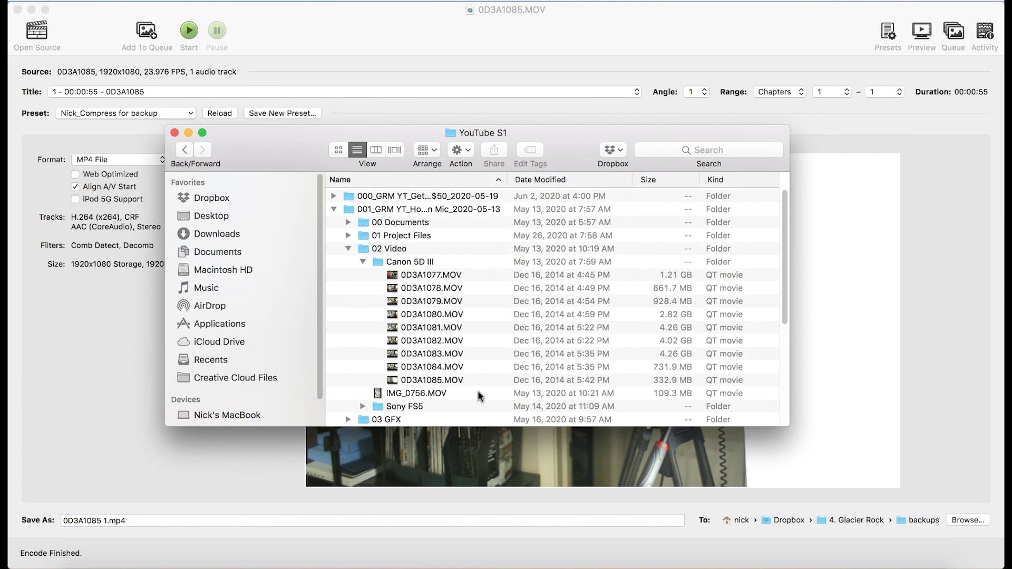
- Compare the original 0D3A1085.MOV with its compressed output, then start choosing a new source
{"action": "left_click", "coordinate": [467, 378]}
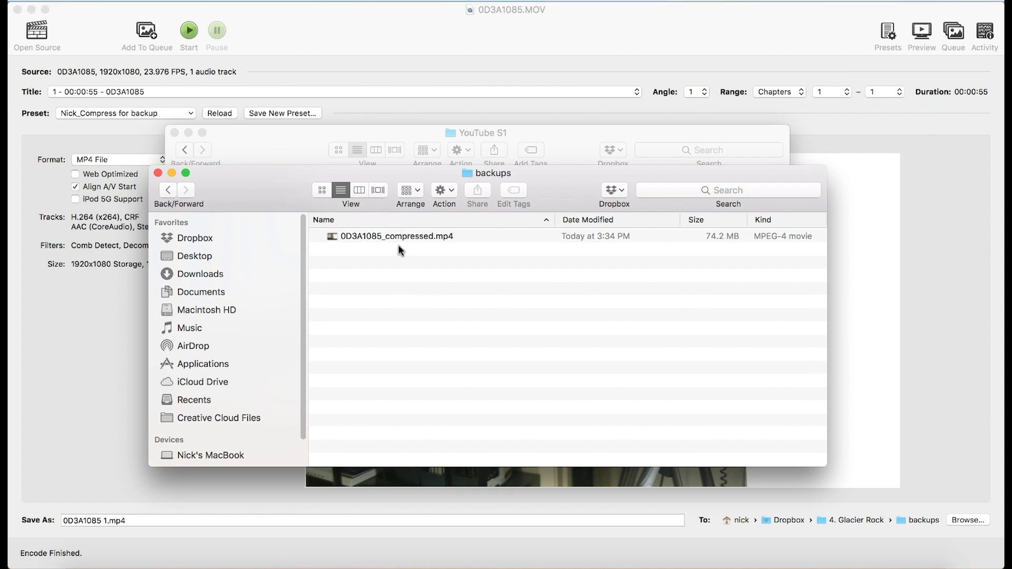
{"action": "left_click", "coordinate": [399, 239]}
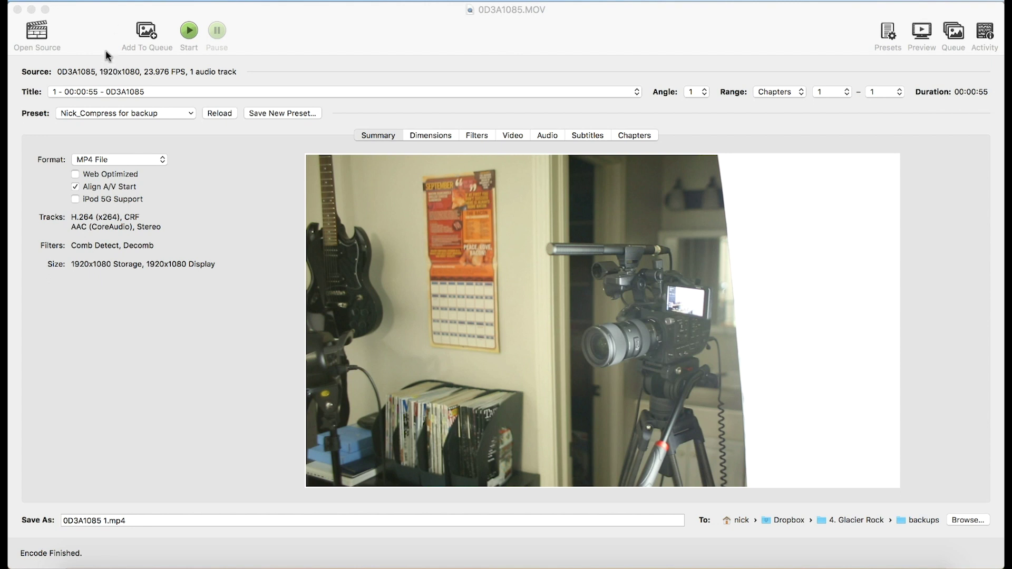
{"action": "left_click", "coordinate": [35, 46]}
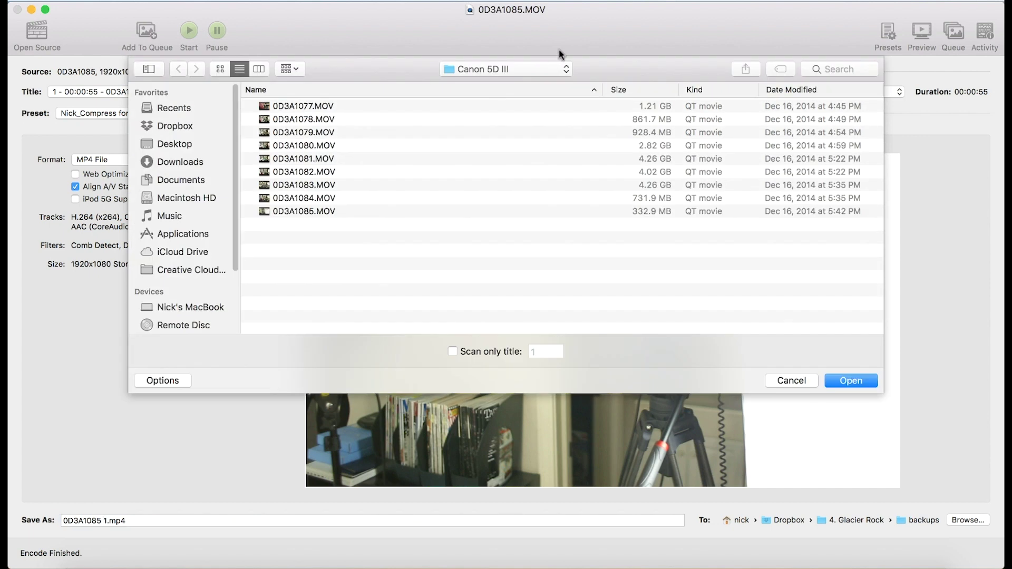
- Load the Canon 5D Mkiii folder from YouTube S1 > 2020-05-12_YT Videos as the source
{"action": "left_click", "coordinate": [559, 69]}
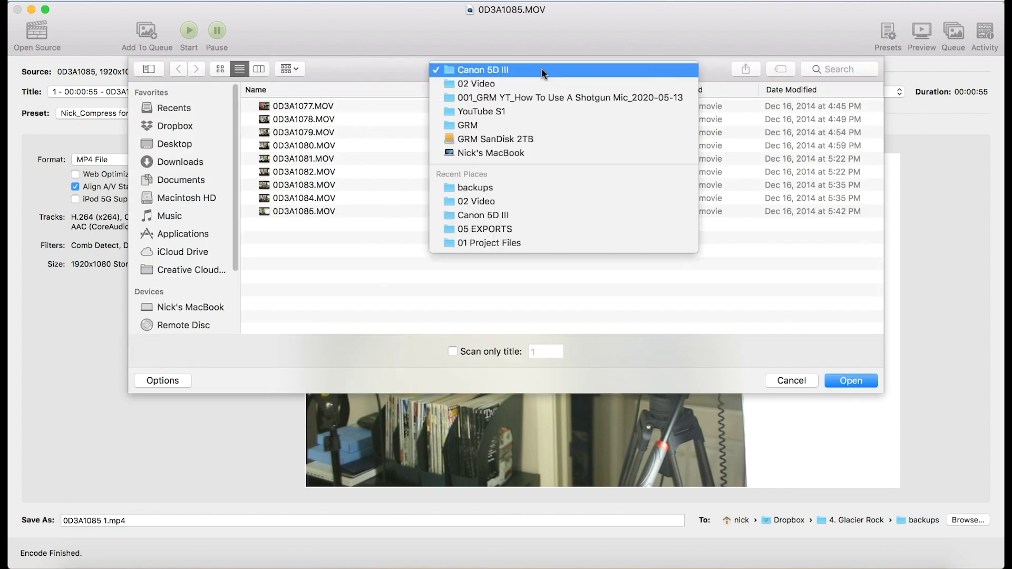
{"action": "left_click", "coordinate": [517, 113]}
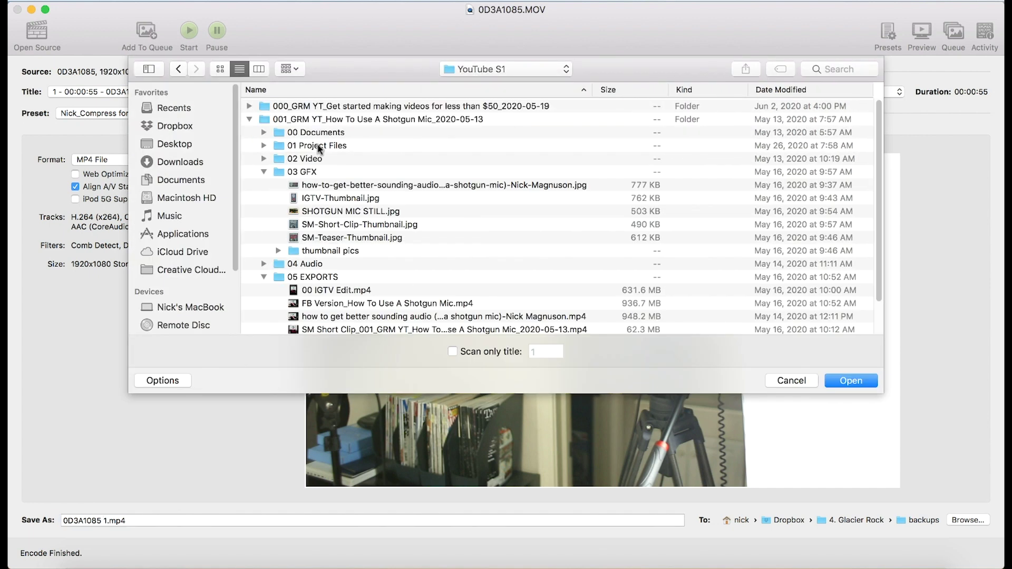
{"action": "left_click", "coordinate": [248, 120]}
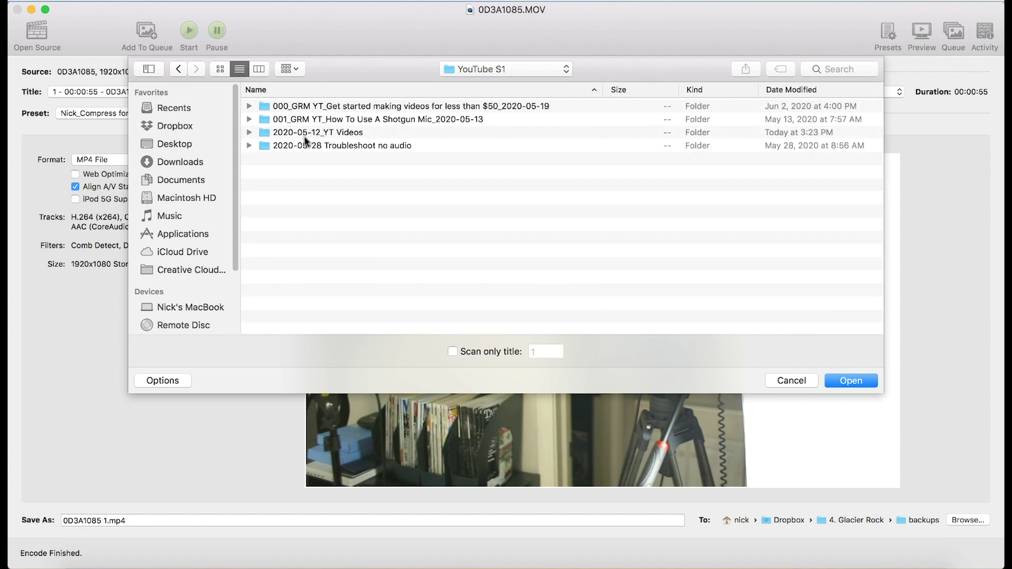
{"action": "left_click", "coordinate": [249, 132]}
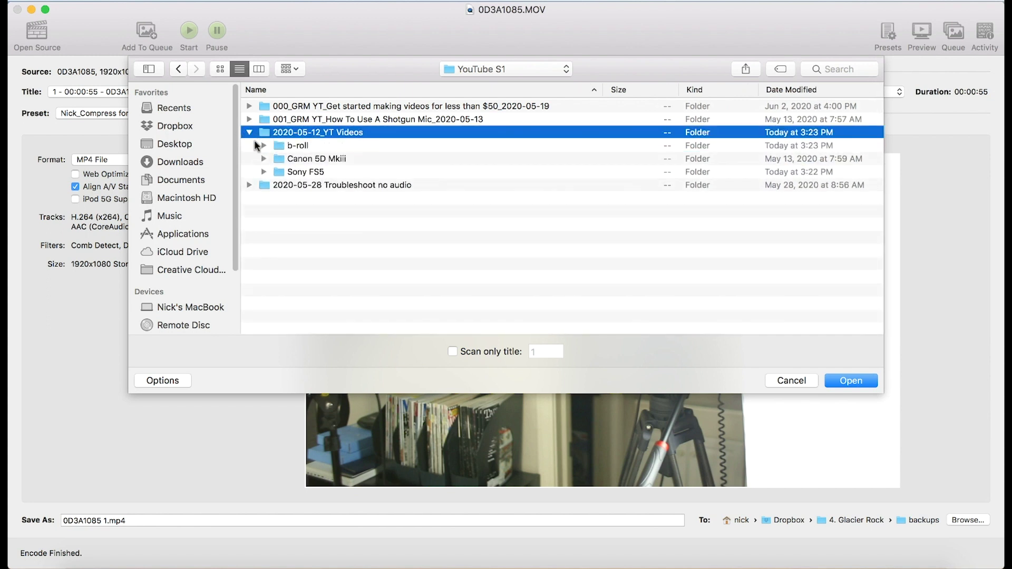
{"action": "left_click", "coordinate": [263, 158]}
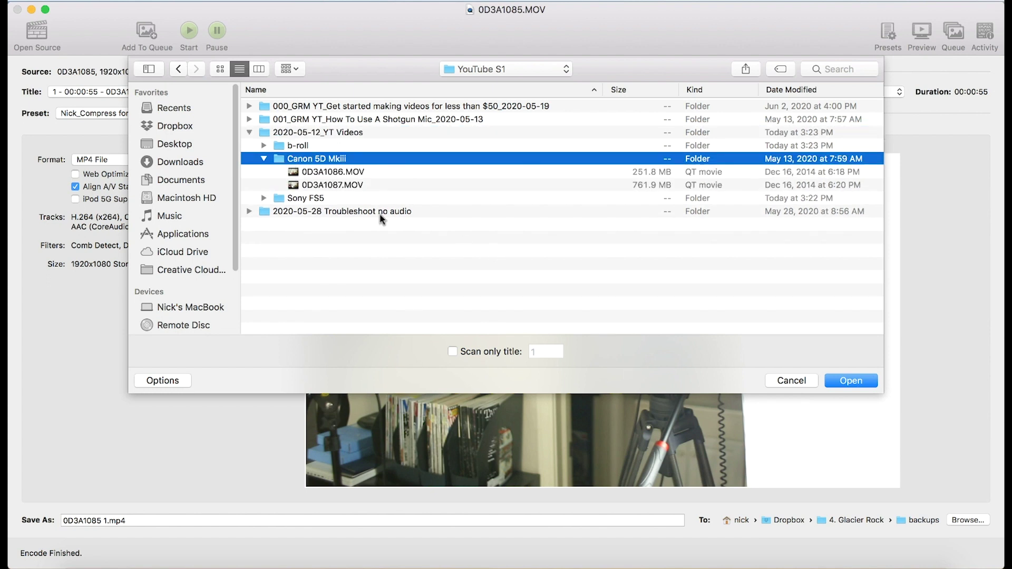
{"action": "double_click", "coordinate": [282, 160]}
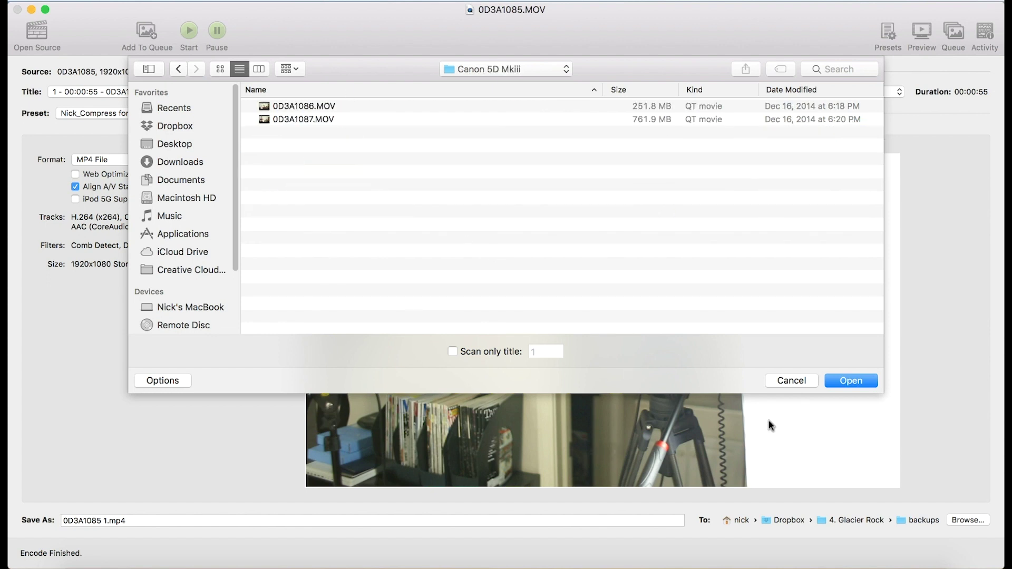
{"action": "left_click", "coordinate": [850, 381]}
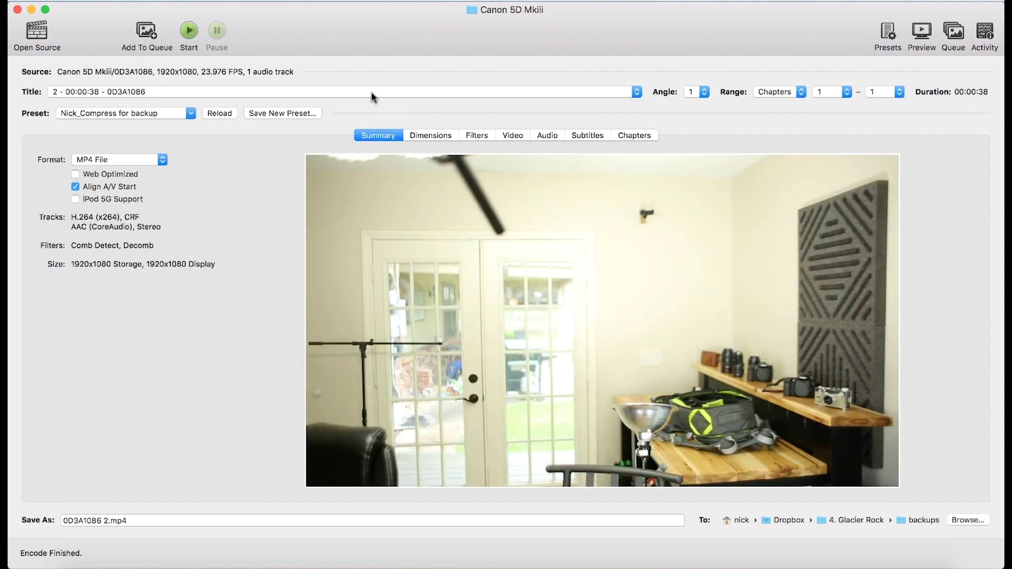
- Switch to title 3 (clip 0D3A1087) and confirm the Compress for backup preset stays selected
{"action": "left_click", "coordinate": [426, 92]}
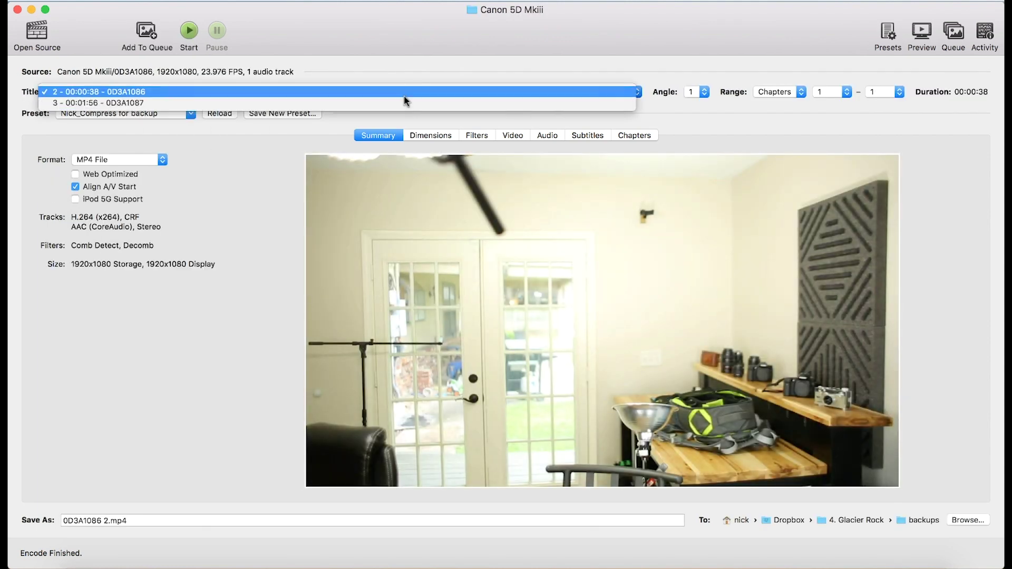
{"action": "left_click", "coordinate": [408, 103]}
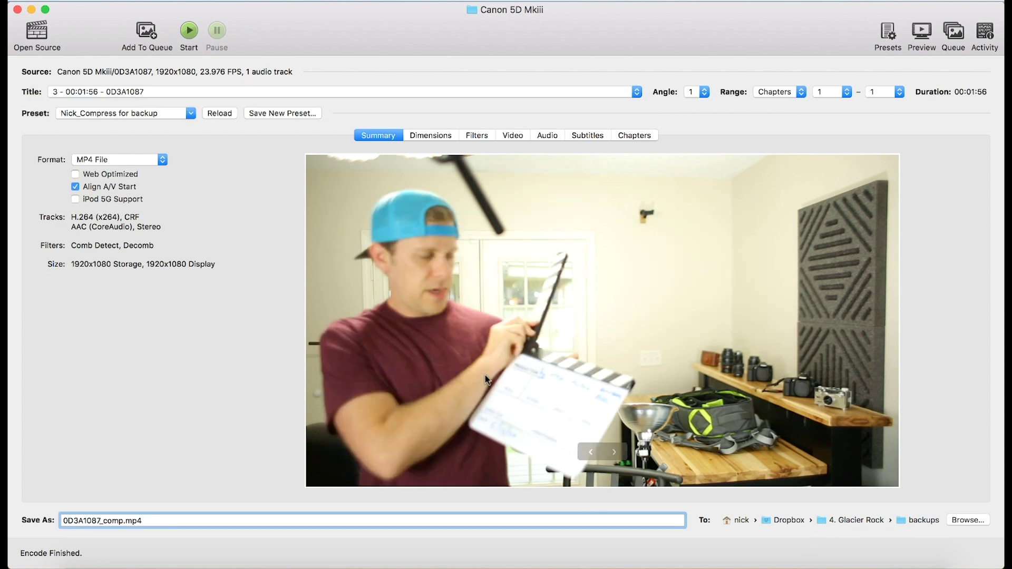
{"action": "left_click", "coordinate": [155, 120]}
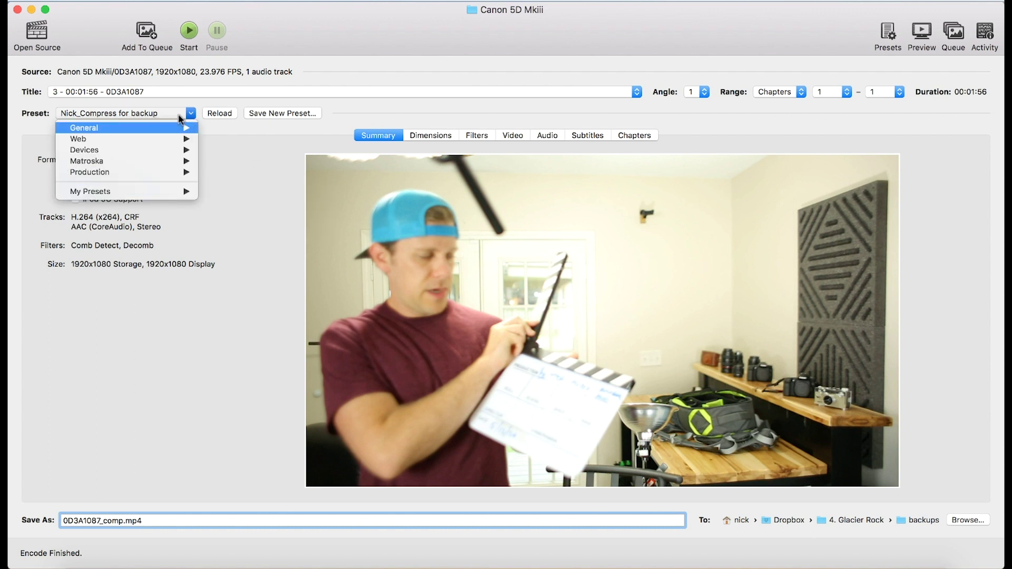
{"action": "left_click", "coordinate": [239, 166]}
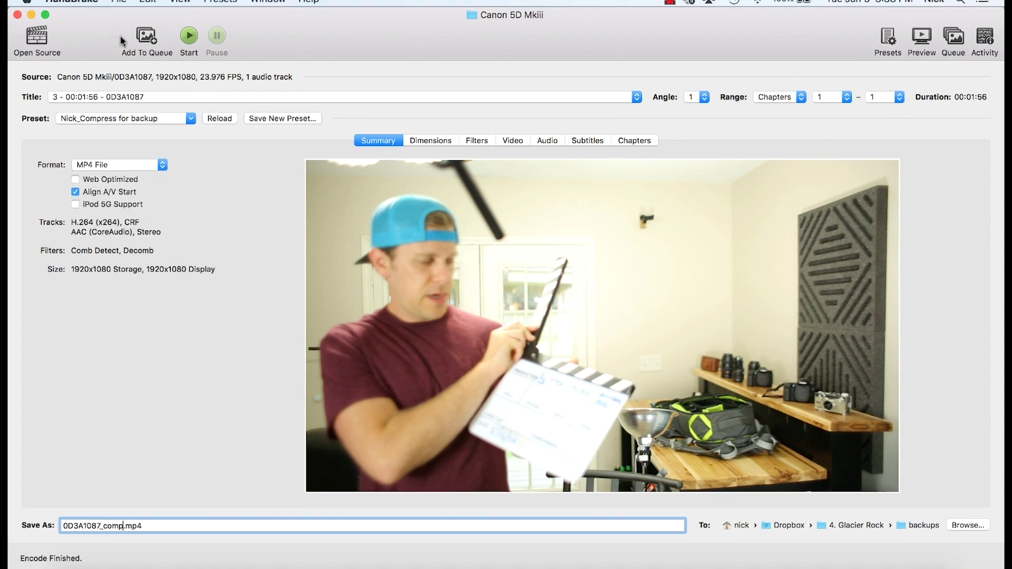
- Add both titles, 0D3A1086 and 0D3A1087, to the queue with Add Titles To Queue
{"action": "left_click", "coordinate": [117, 9]}
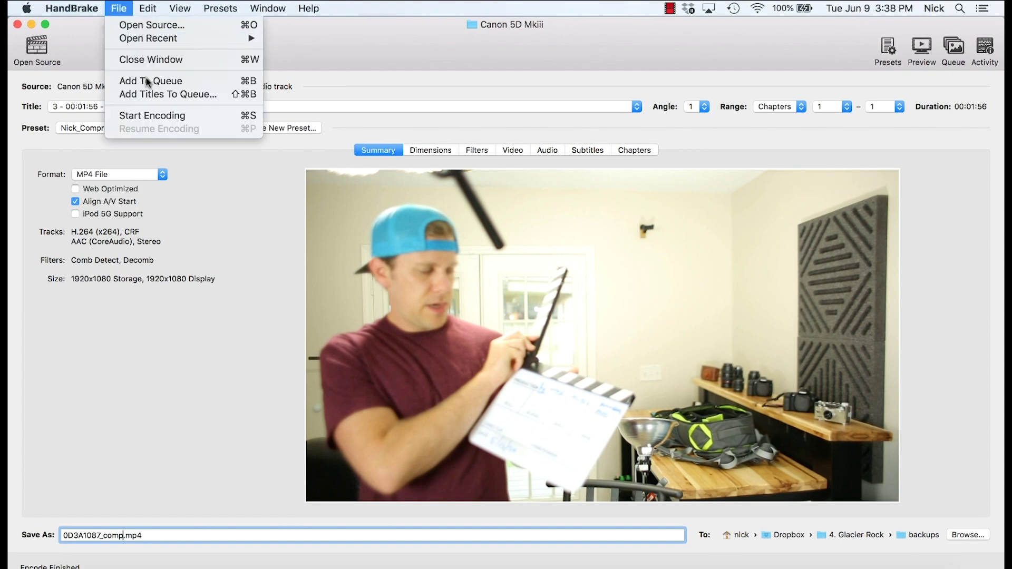
{"action": "left_click", "coordinate": [152, 94]}
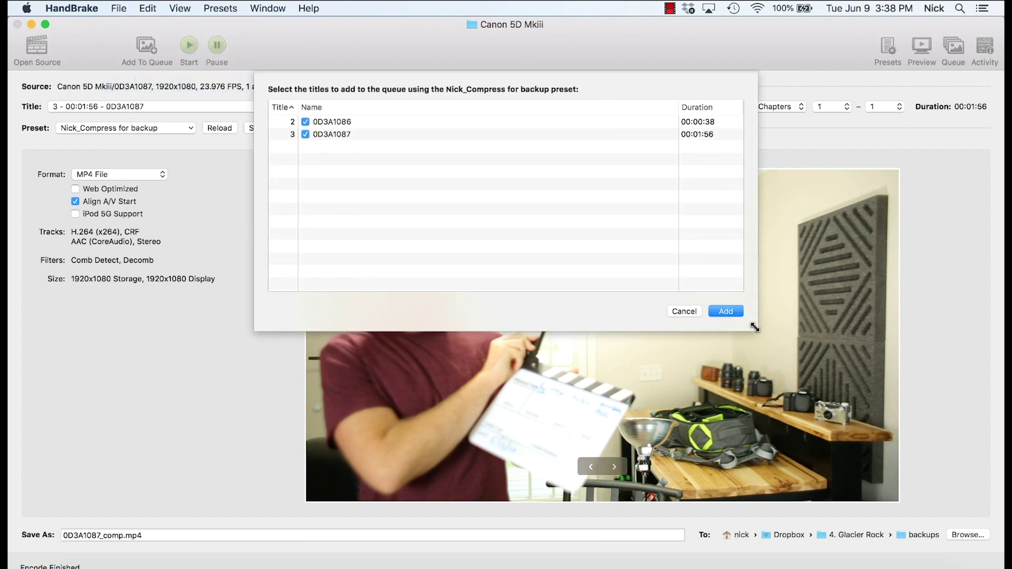
{"action": "left_click", "coordinate": [732, 310]}
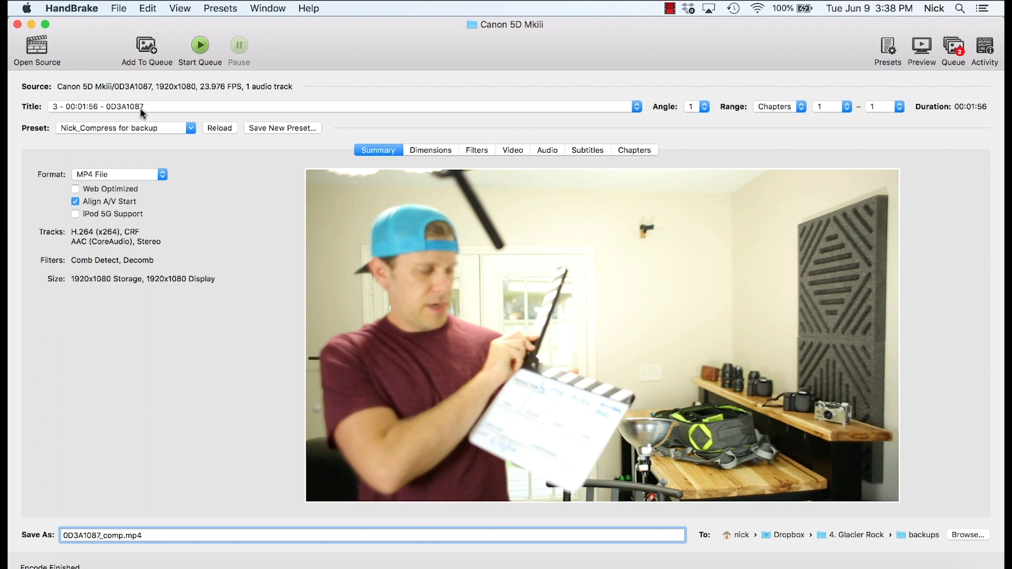
- Load the Sony FS5 folder as the new source
{"action": "left_click", "coordinate": [37, 50]}
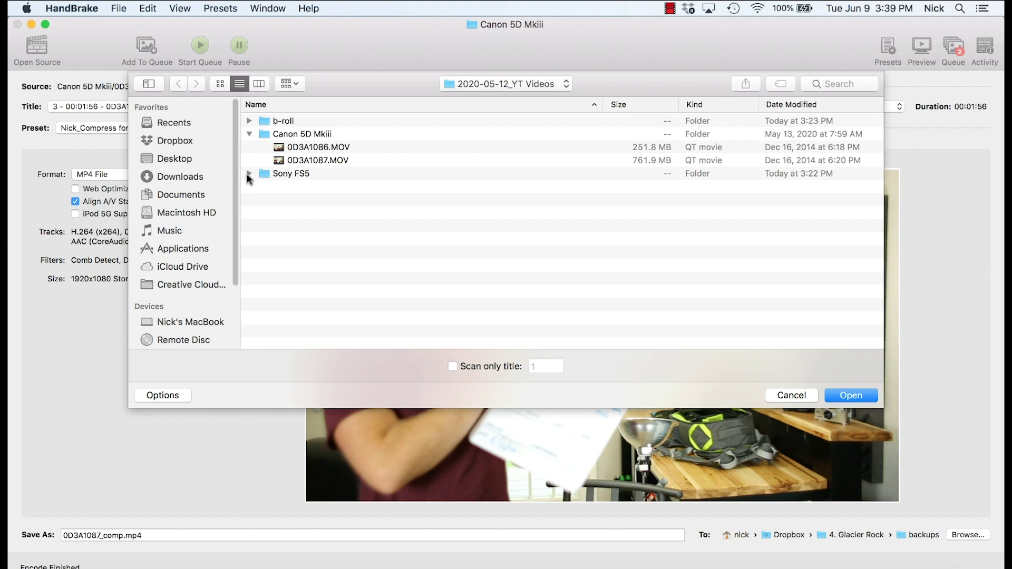
{"action": "left_click", "coordinate": [267, 177]}
{"action": "left_click", "coordinate": [850, 396]}
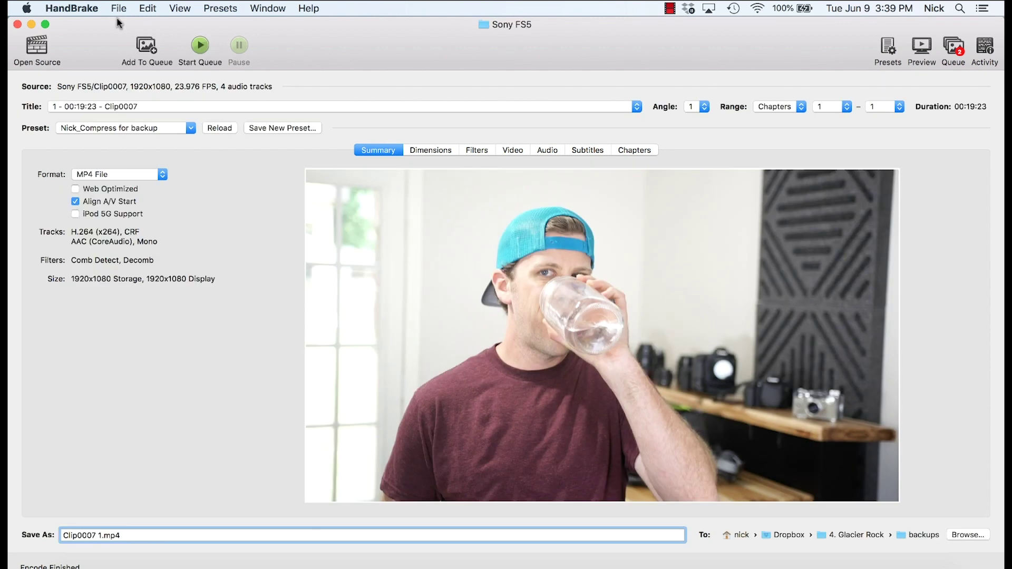
- Add the three Sony FS5 clips, Clip0007 to Clip0009, and view the five pending encodes
{"action": "left_click", "coordinate": [118, 8]}
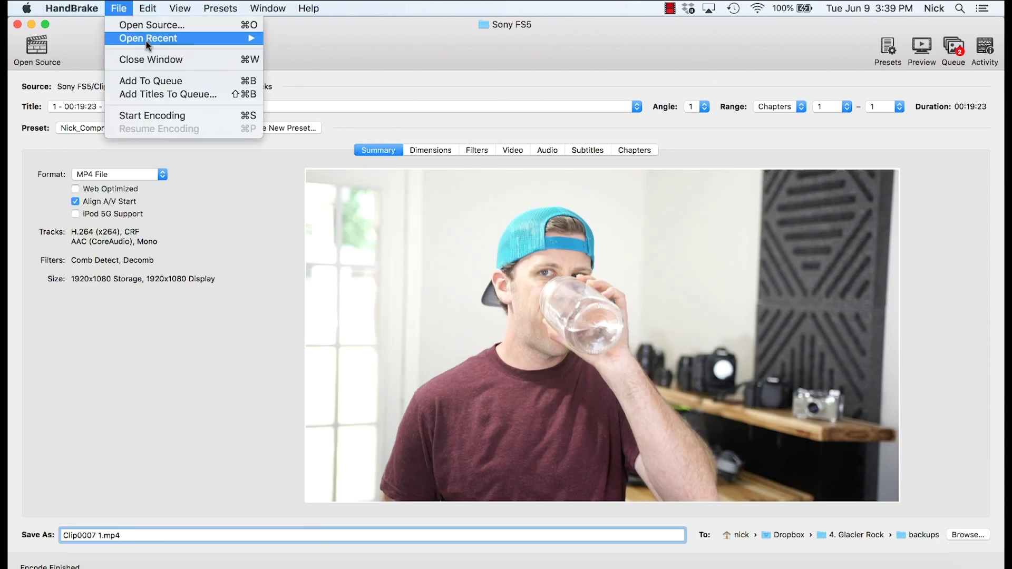
{"action": "left_click", "coordinate": [160, 94]}
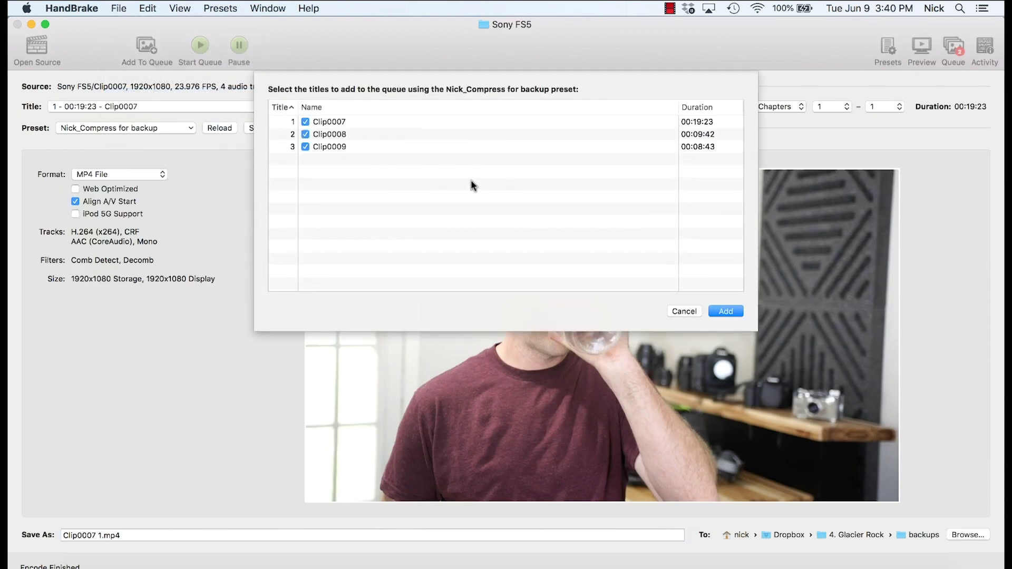
{"action": "left_click", "coordinate": [737, 308]}
{"action": "left_click", "coordinate": [960, 49]}
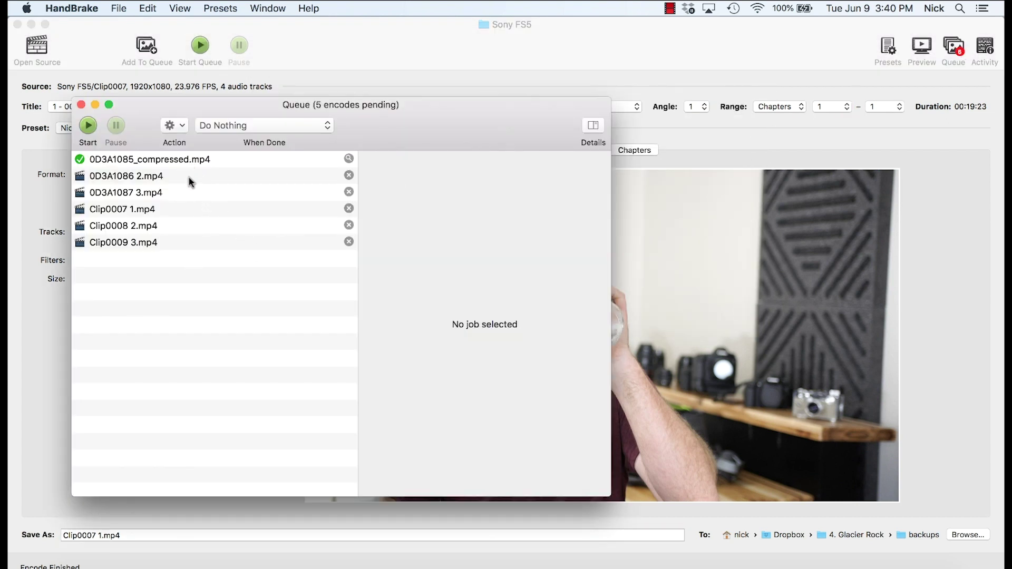
- Start the queue so encoding begins with 0D3A1086 2.mp4
{"action": "left_click", "coordinate": [93, 126]}
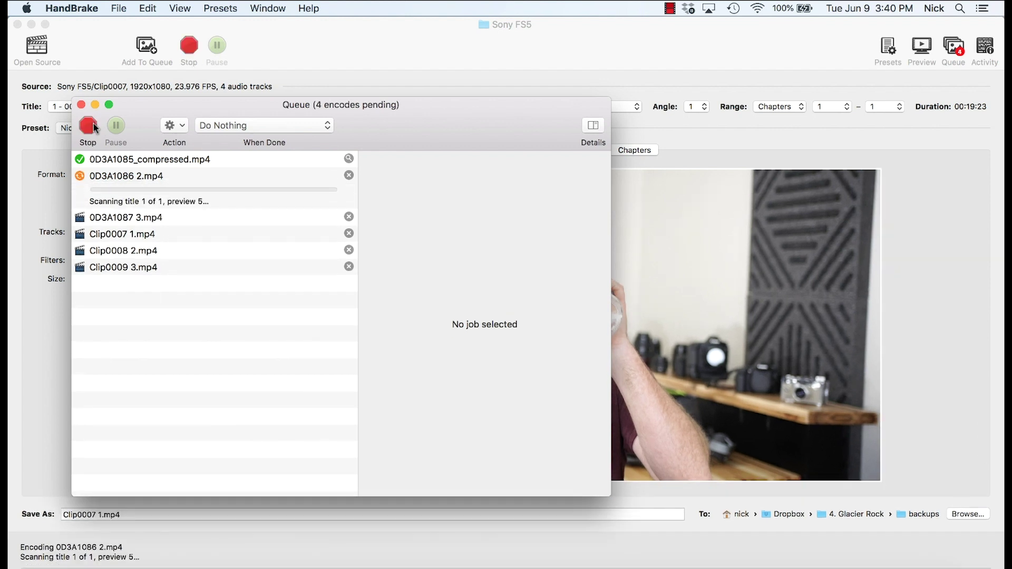